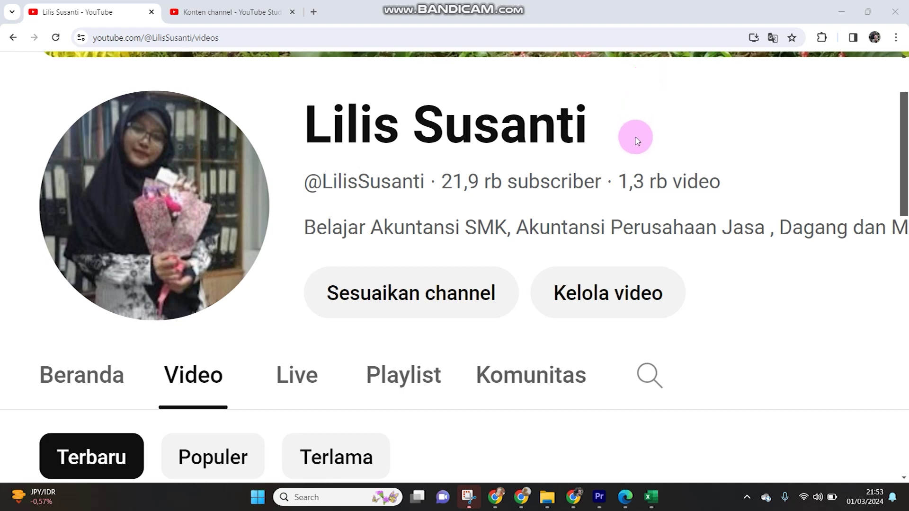
Step: Scroll to the channel's latest videos and bring the invoice E-75 PDF into view
scroll(636, 140, down, 2)
scroll(635, 140, down, 4)
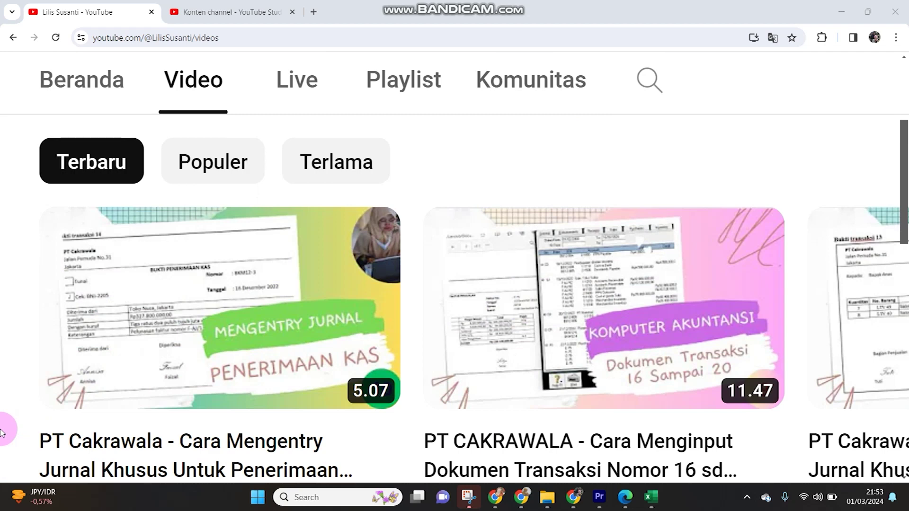
click(625, 497)
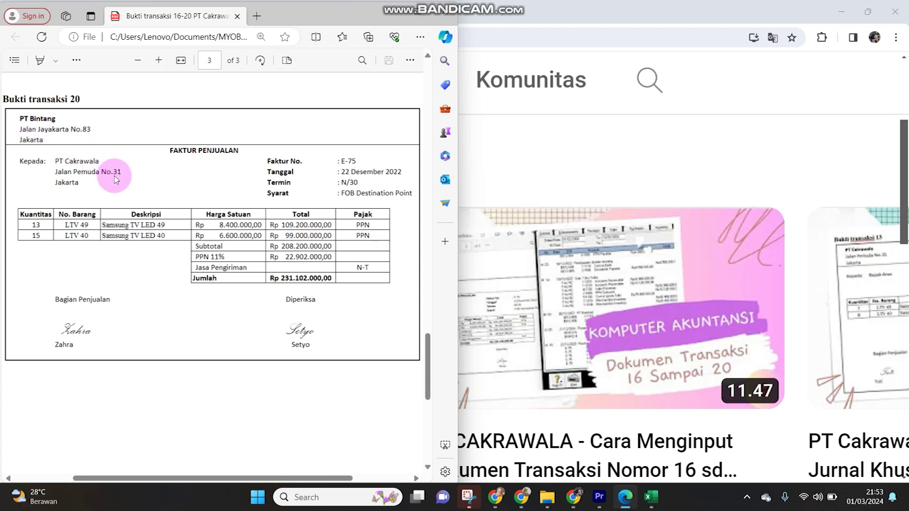
Step: Bring the Excel accounting workbook to the front beside the invoice
click(651, 497)
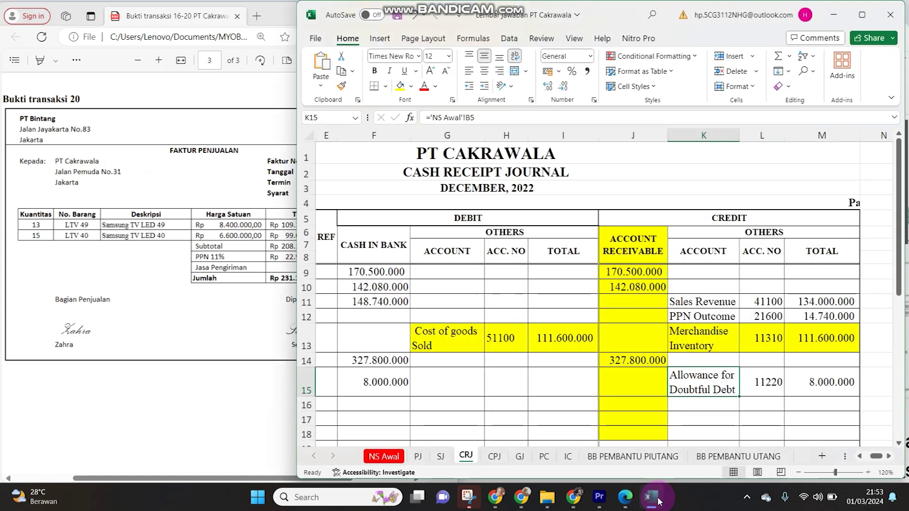
Step: Show the Purchase Journal sheet beside the invoice with cell B9 selected for the next entry
click(418, 456)
click(234, 303)
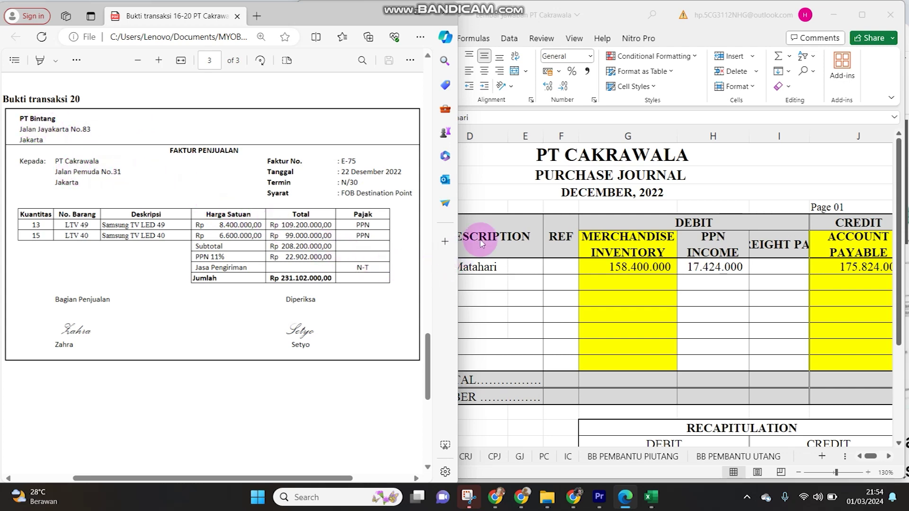
click(515, 209)
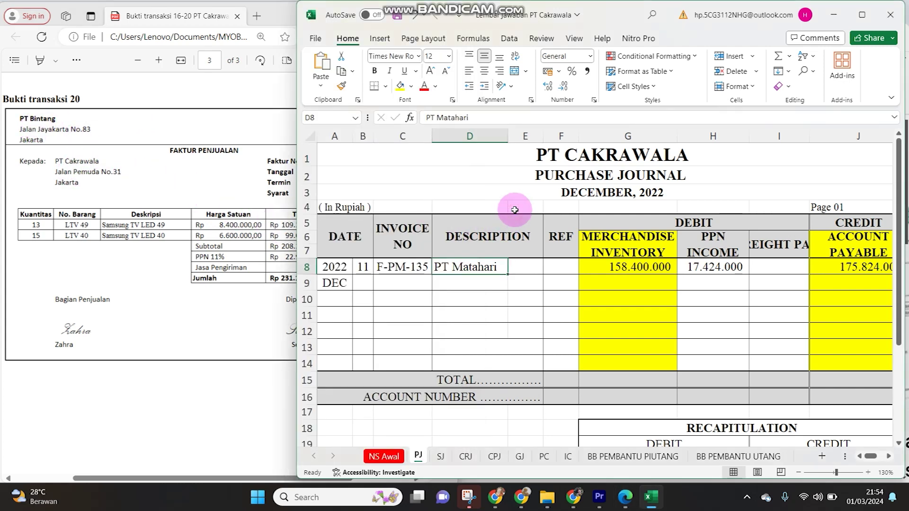
click(366, 284)
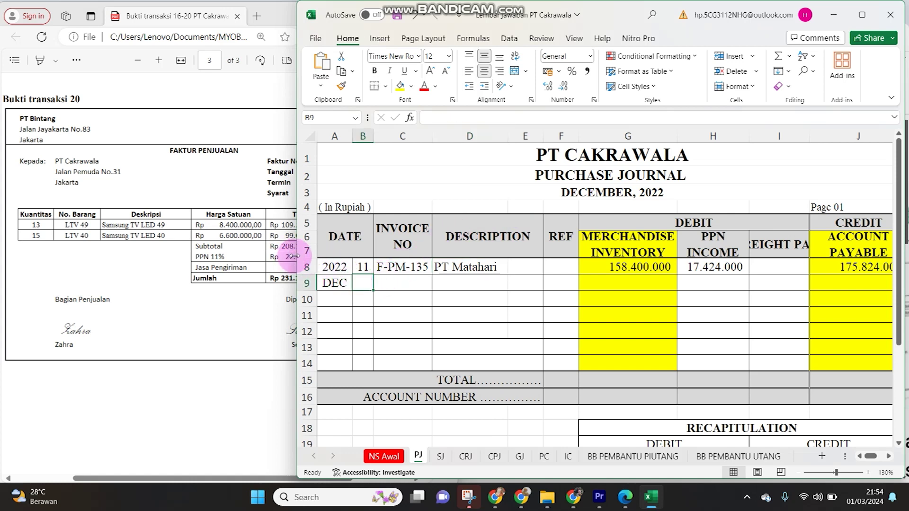
drag(295, 256, 367, 238)
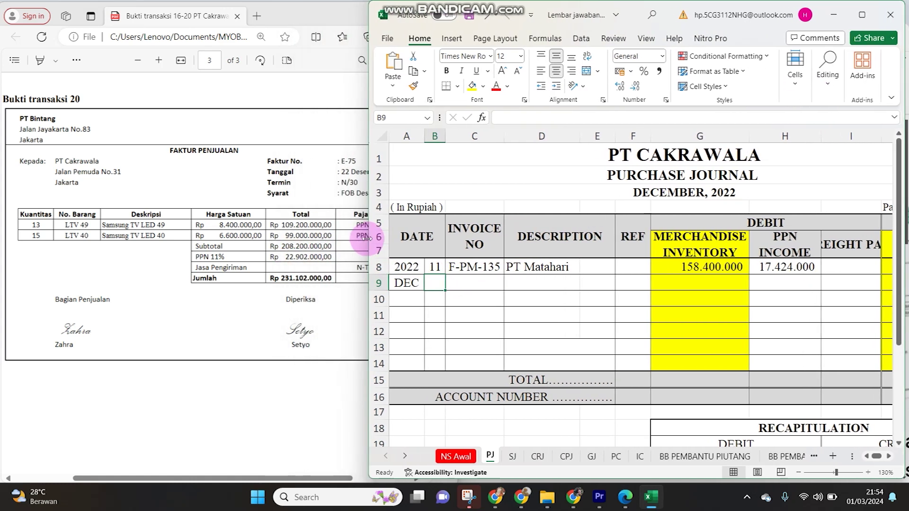
Step: Enter date 22, invoice number E-75 and description PT Bintang in row 9
text(22)
key(Tab)
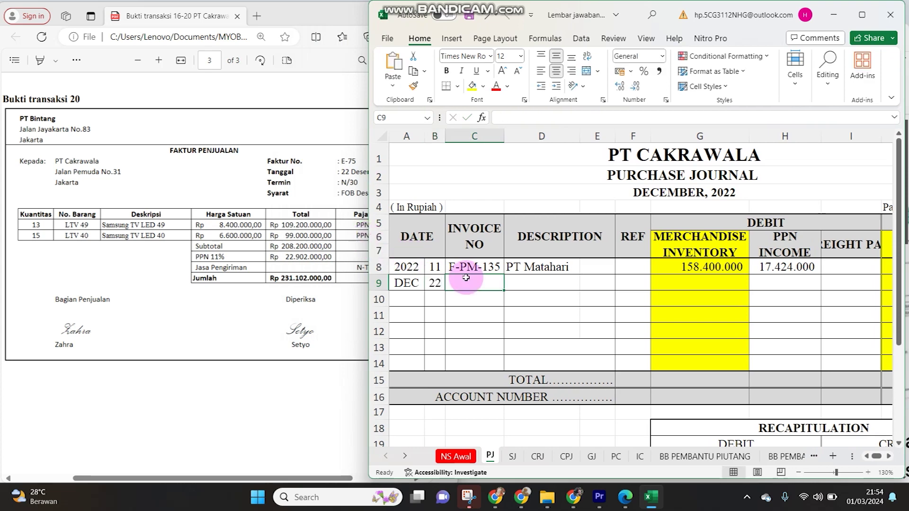
text(e-75)
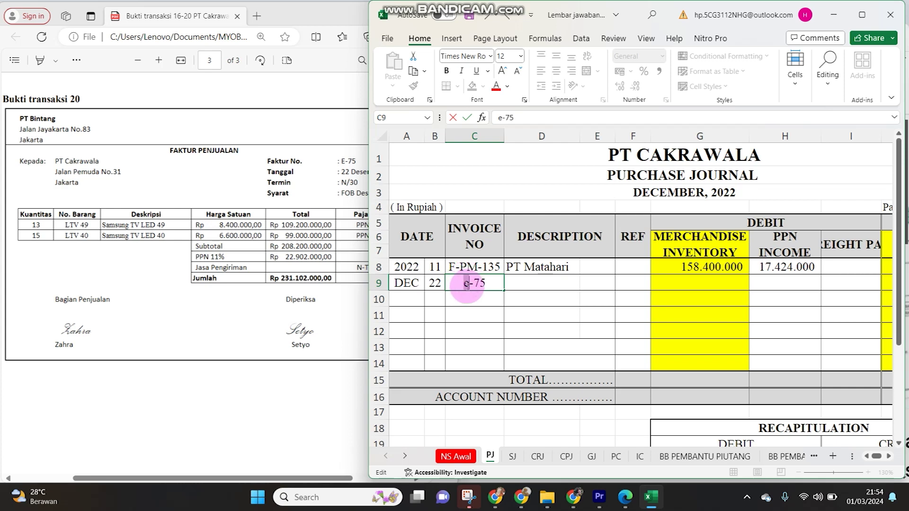
click(544, 284)
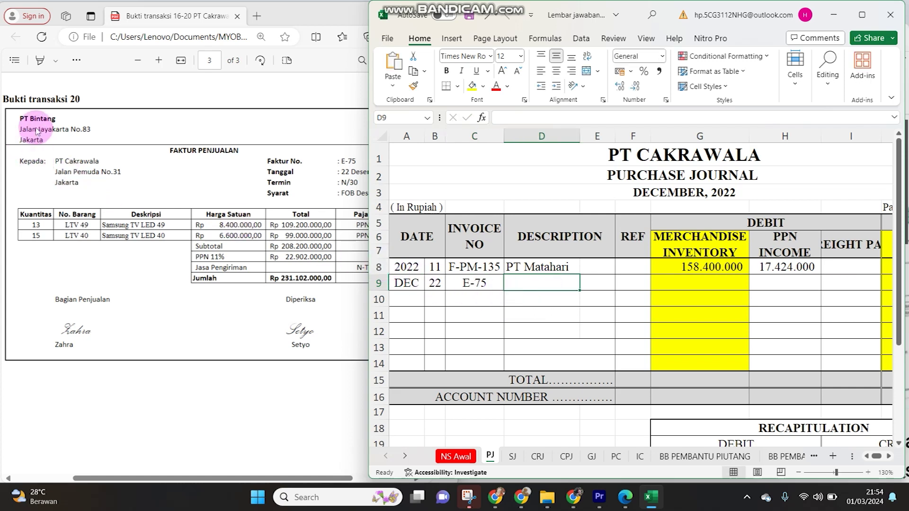
text(pt)
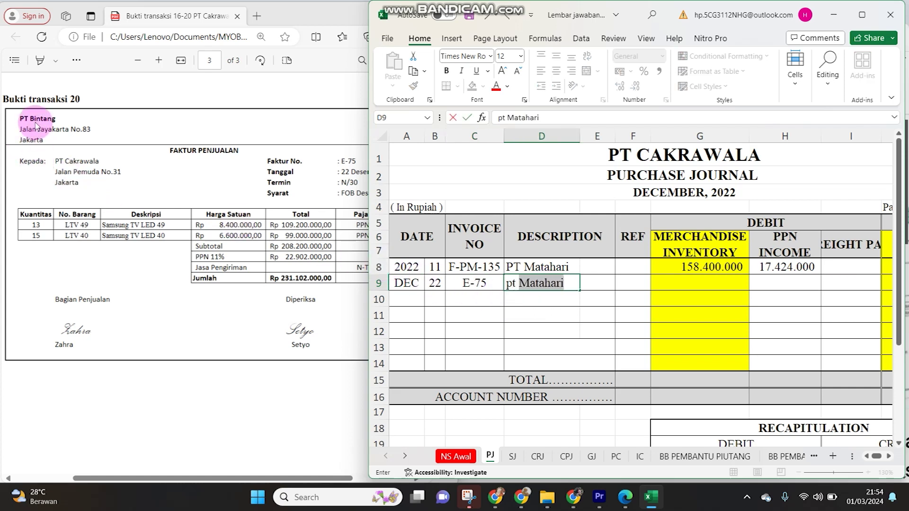
text( b)
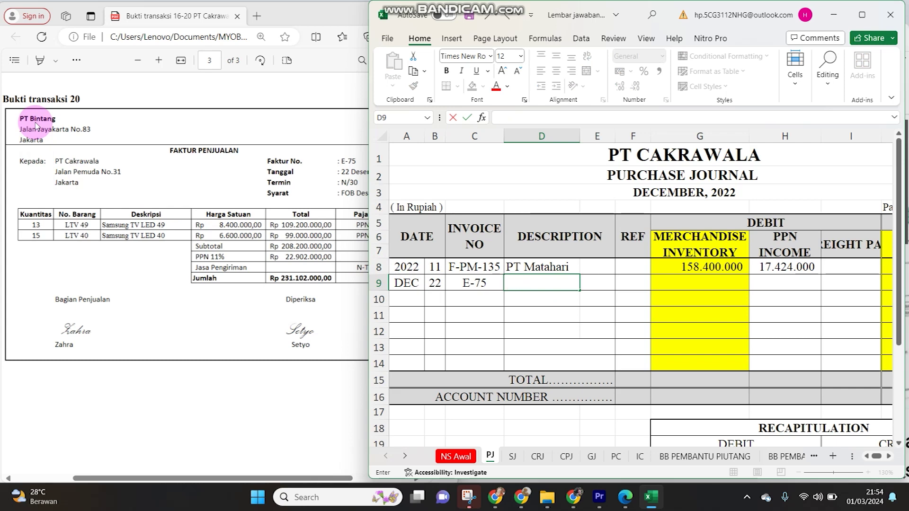
text(pt)
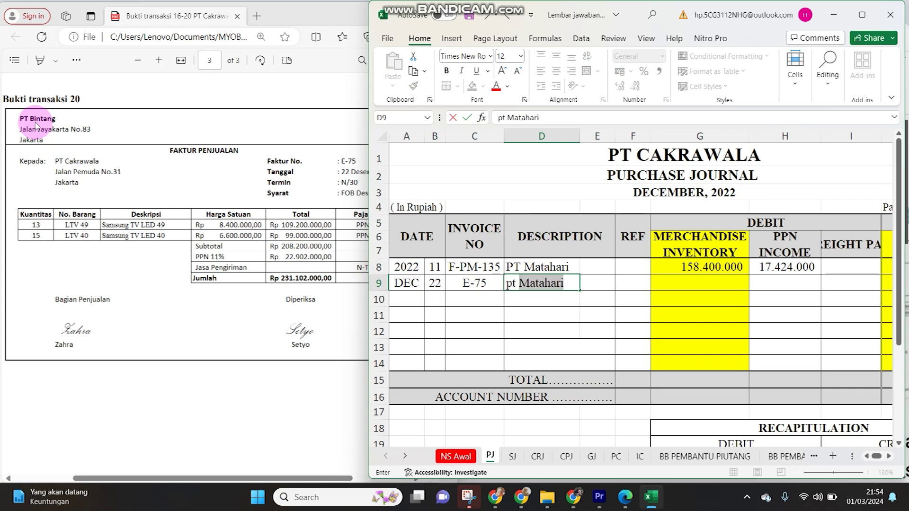
key(BackSpace)
text(PT )
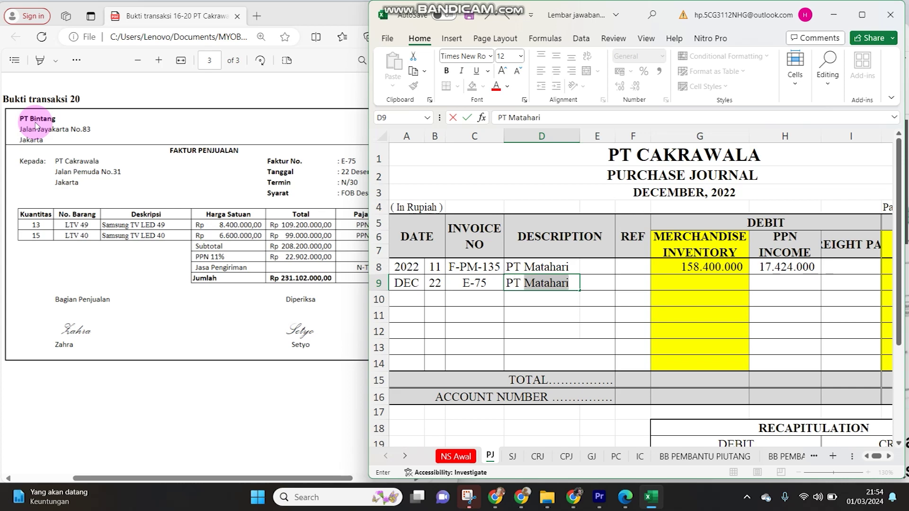
text(Bintang)
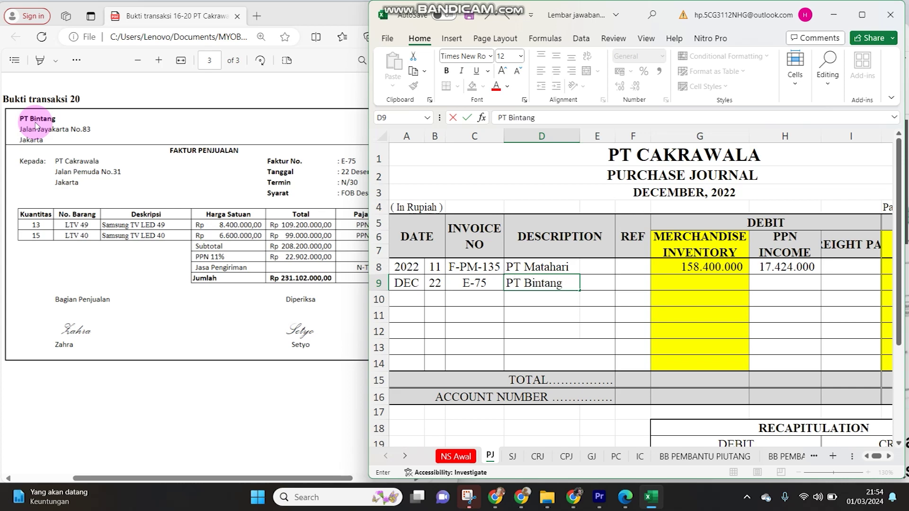
key(Tab)
key(Tab)
key(Tab)
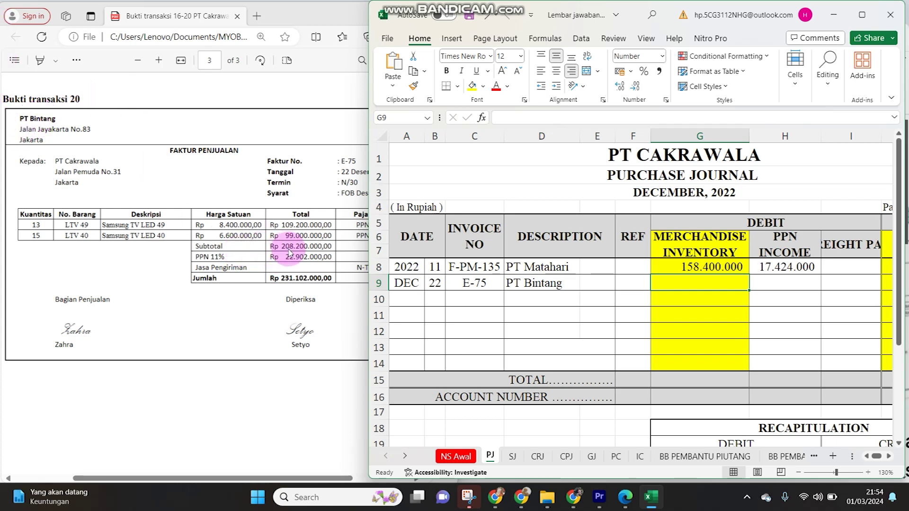
Step: Enter 208.200.000 inventory, 22.902.000 PPN and 231.102.000 payable in row 9
text(208.)
text(200.000)
key(Tab)
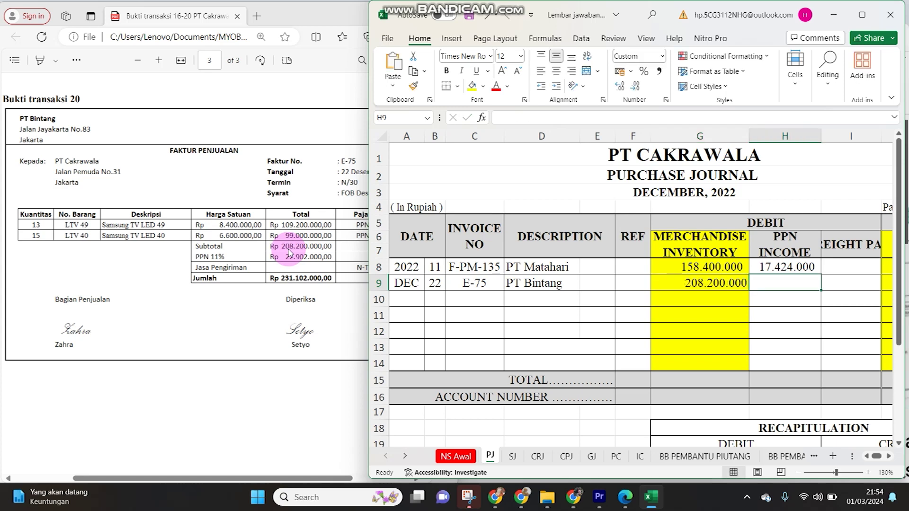
text(22902000)
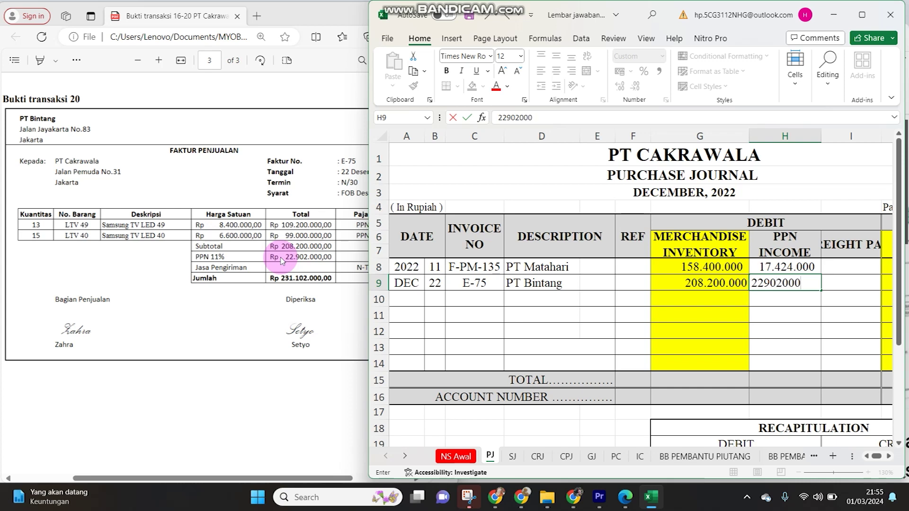
key(Tab)
key(Tab)
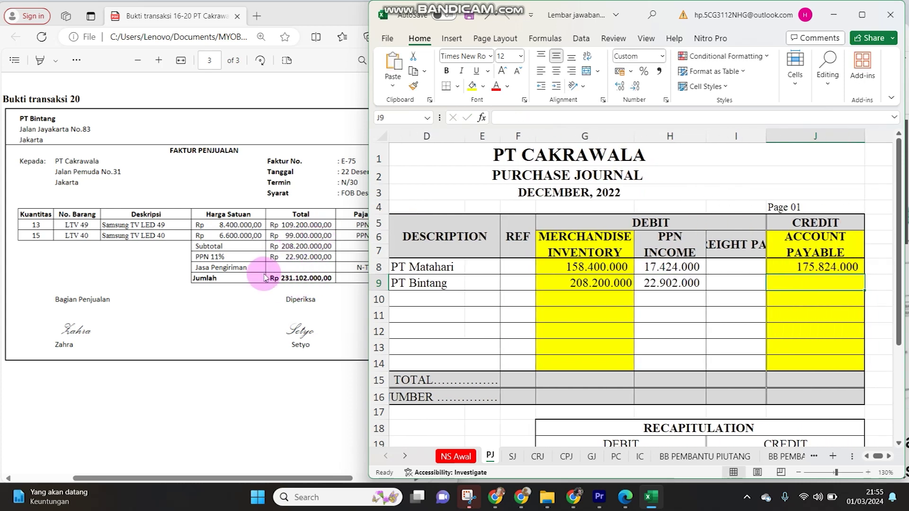
text(231102)
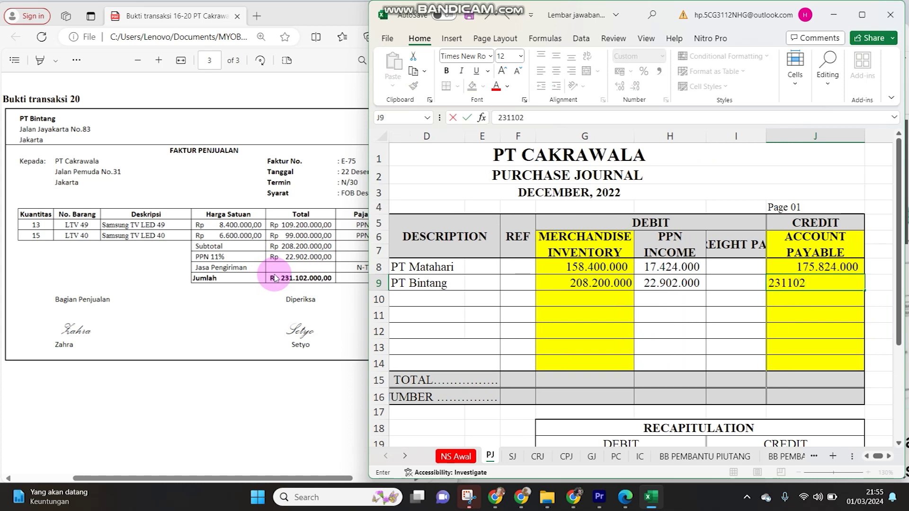
text(31.100)
key(Return)
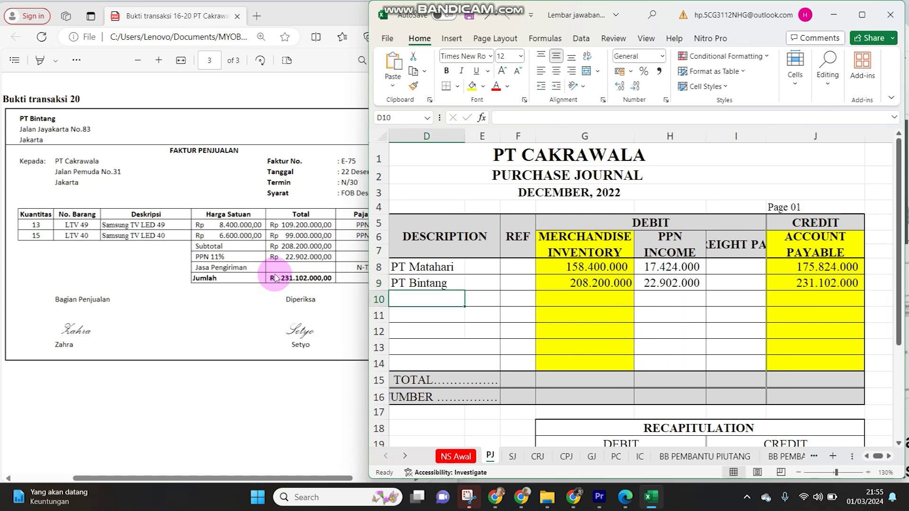
click(593, 243)
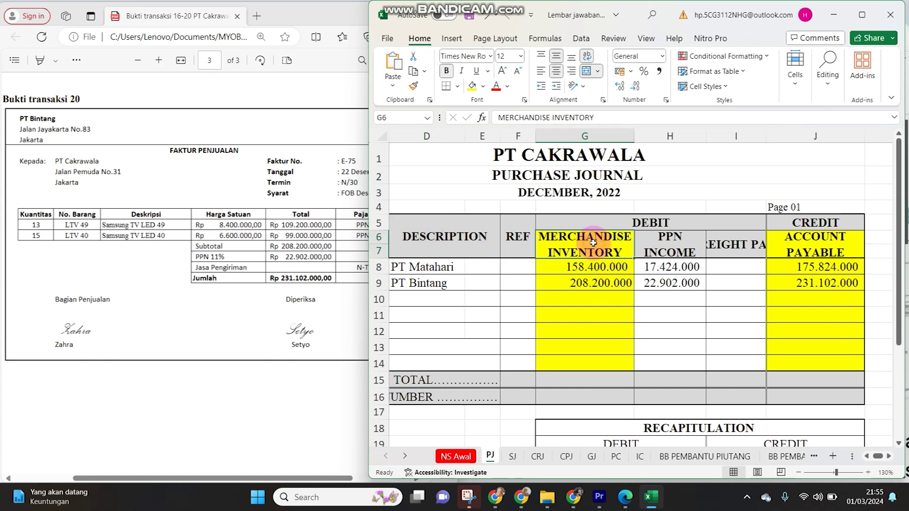
click(843, 245)
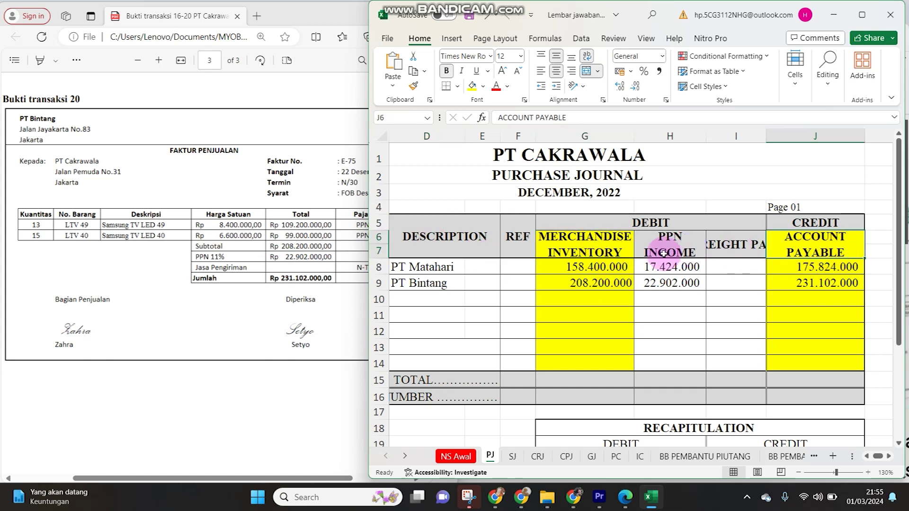
drag(600, 237, 601, 279)
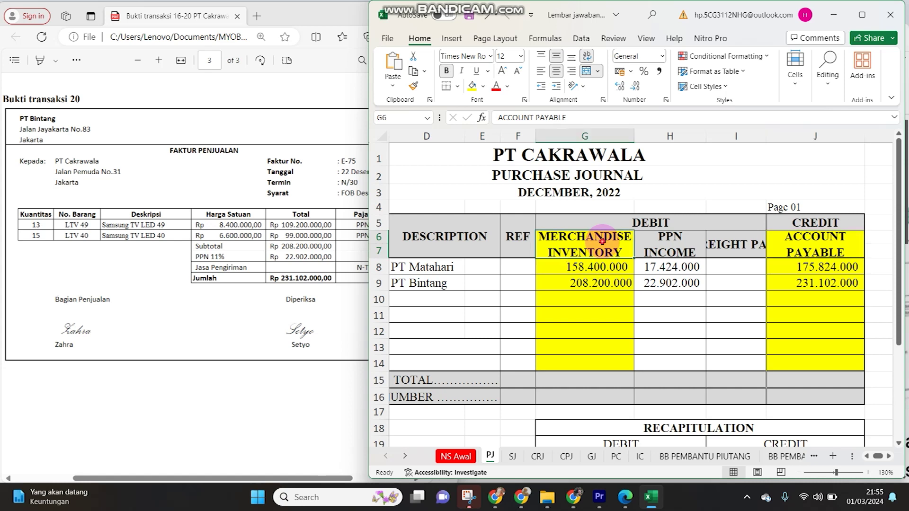
click(314, 222)
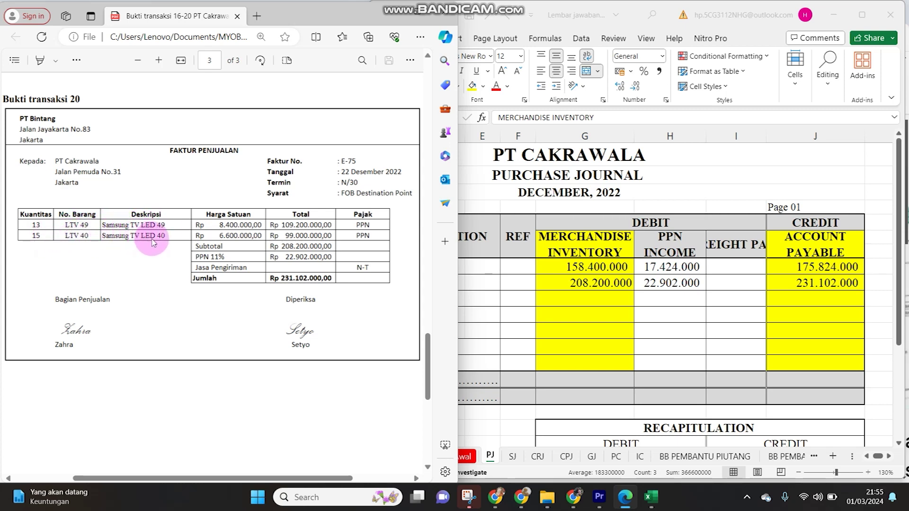
click(538, 264)
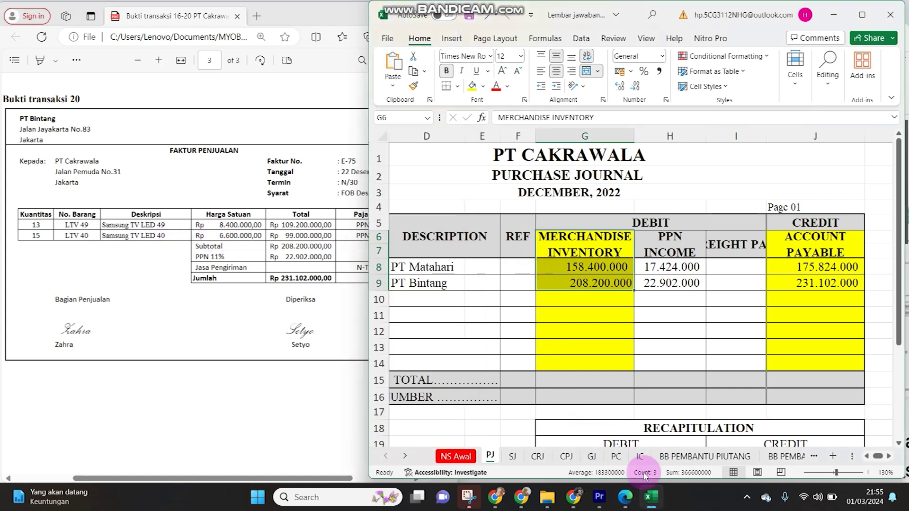
click(640, 457)
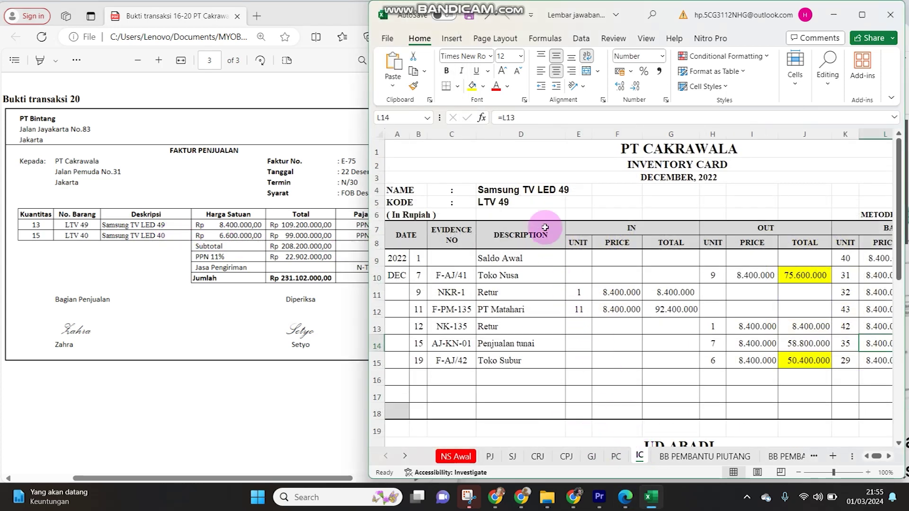
Step: Fill LTV 49 card row 16 with 22, E-75, PT Bintang, 13 units at 8.400.000
click(538, 203)
click(421, 379)
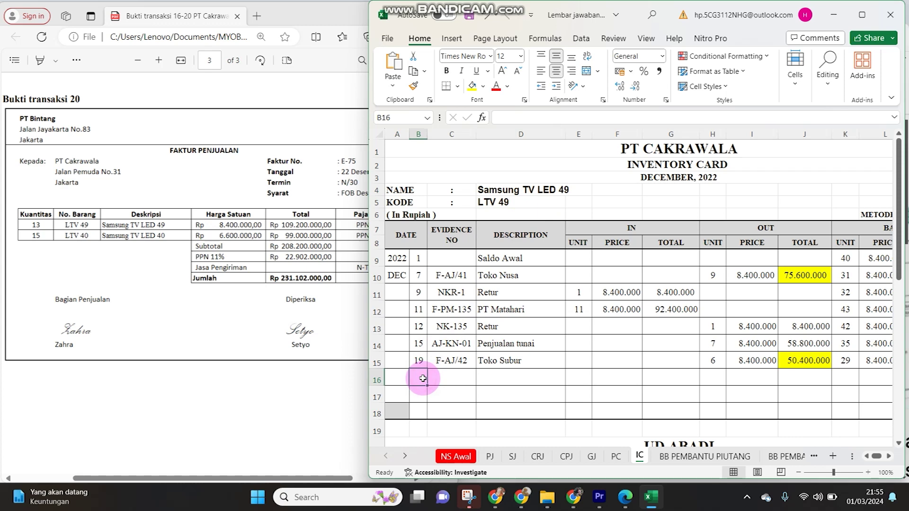
text(22)
key(Tab)
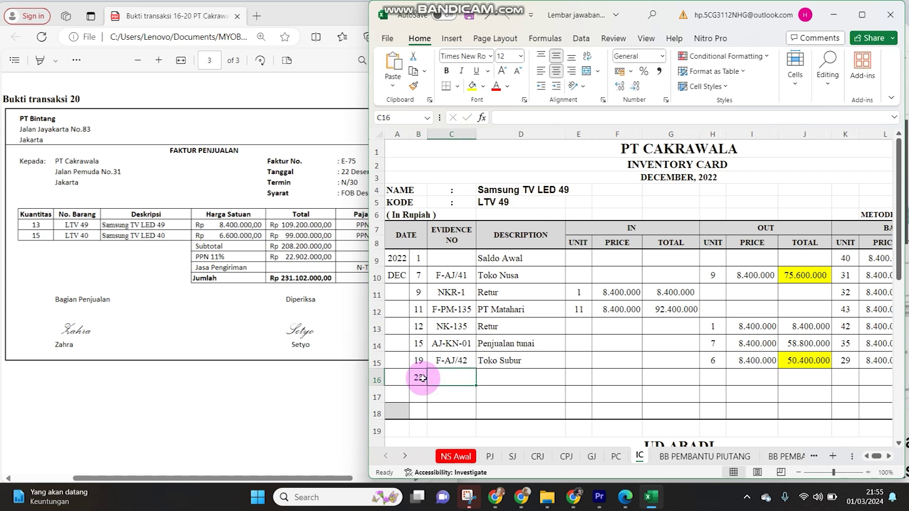
text(E)
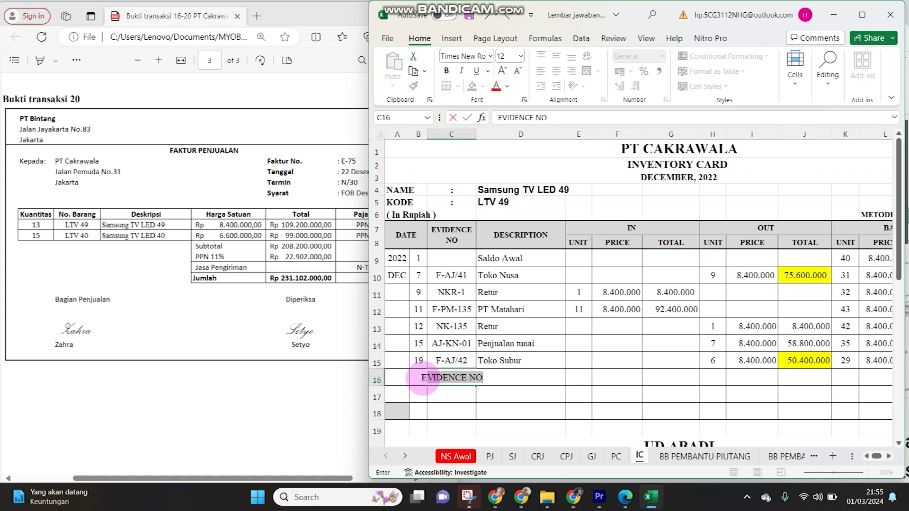
text(-75)
key(Tab)
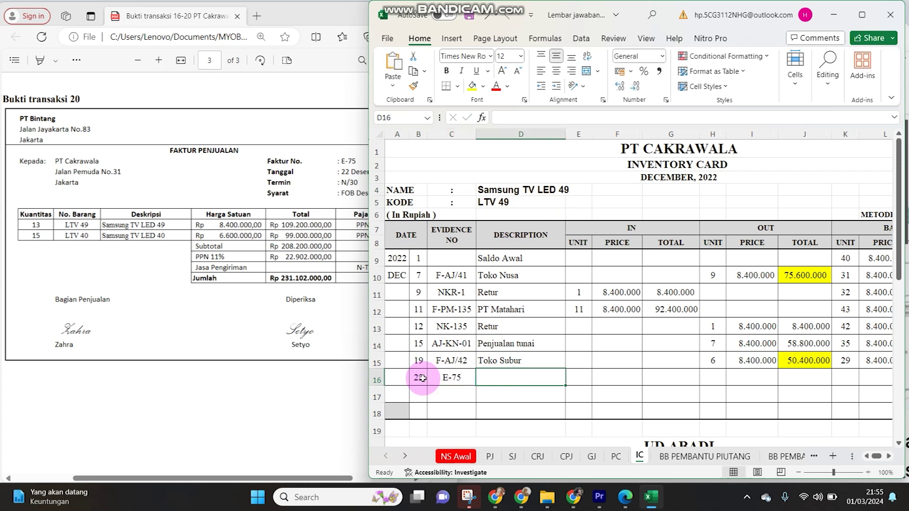
text(PT Bintang)
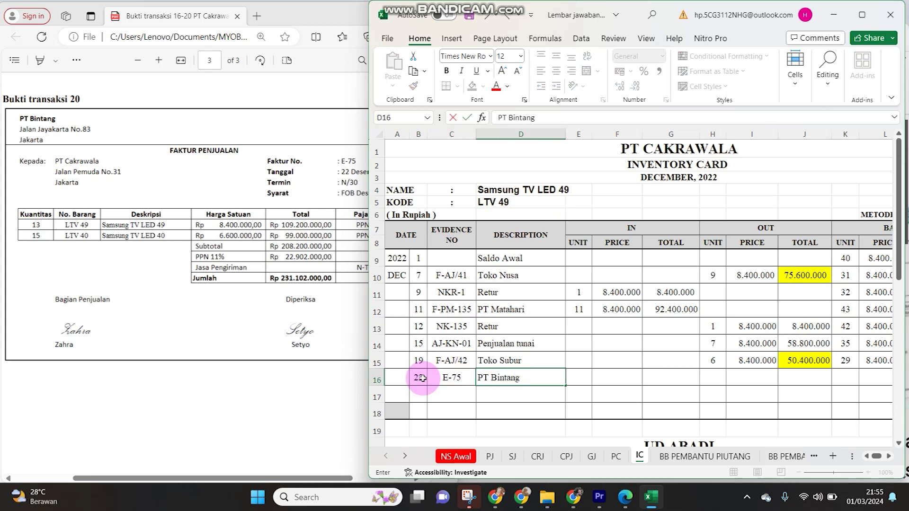
key(Tab)
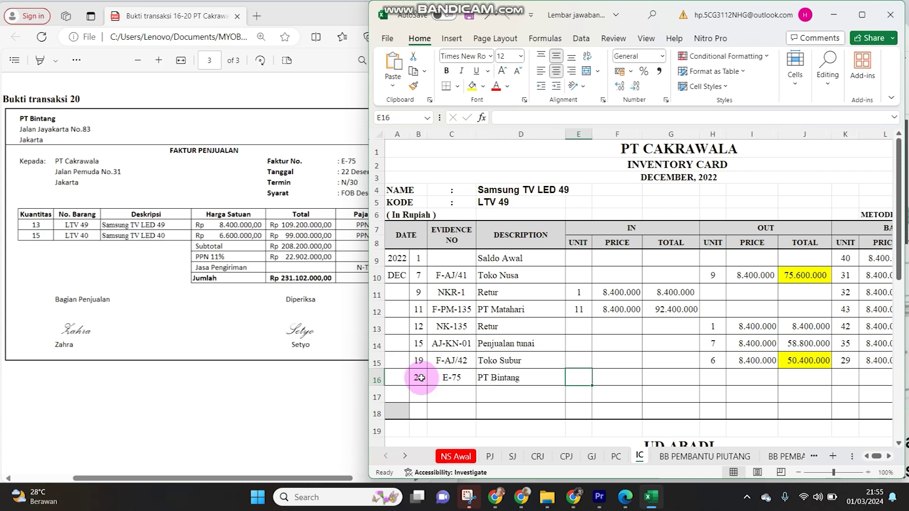
text(13)
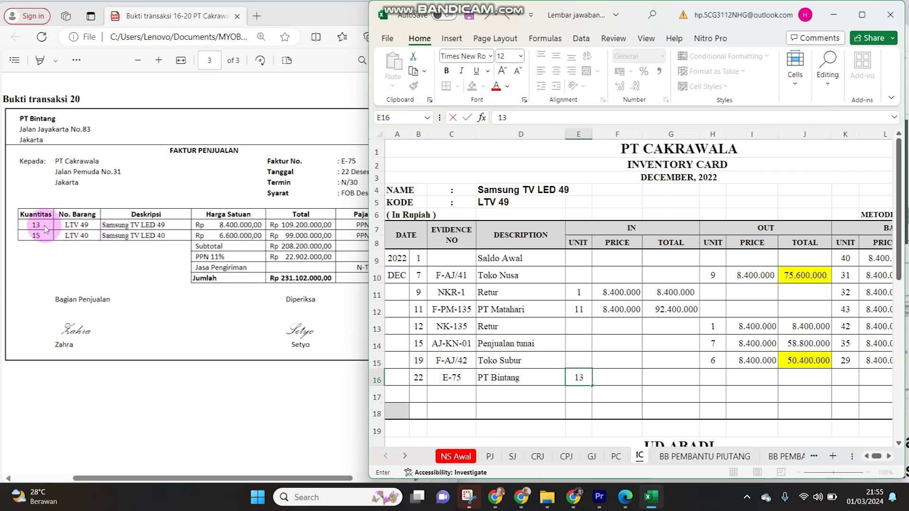
key(Tab)
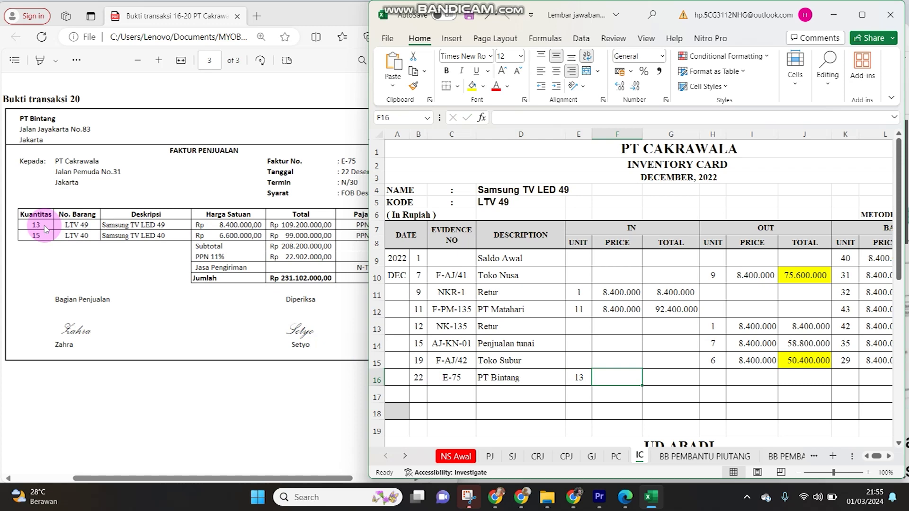
text(8400000)
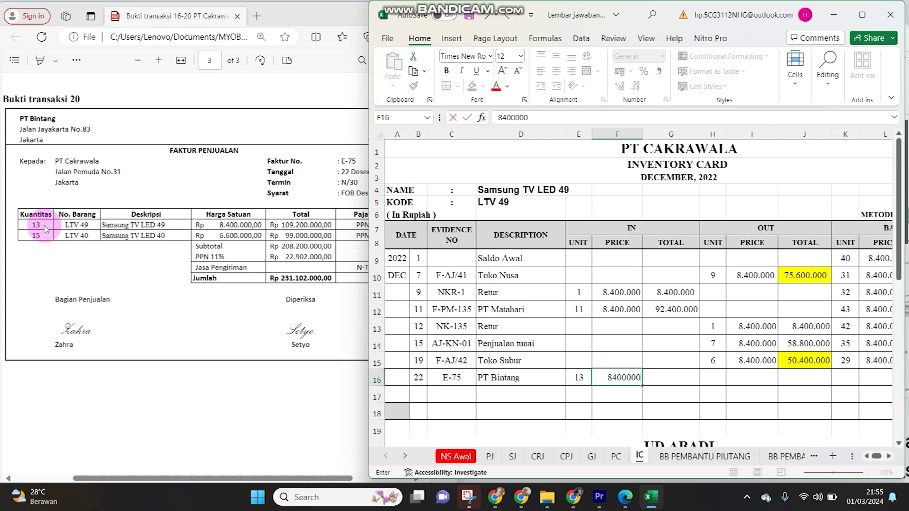
key(Tab)
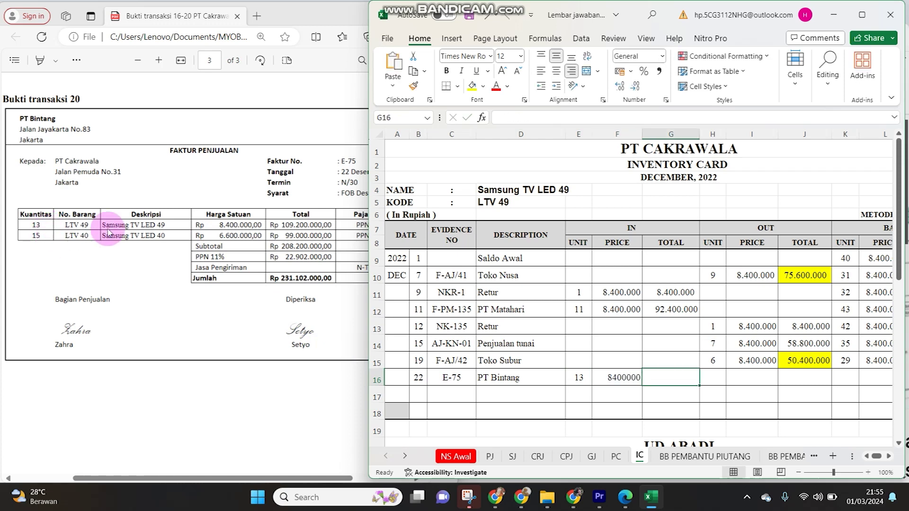
Step: Copy the price and total formulas down and add a balance-units formula giving 42
drag(623, 309, 672, 309)
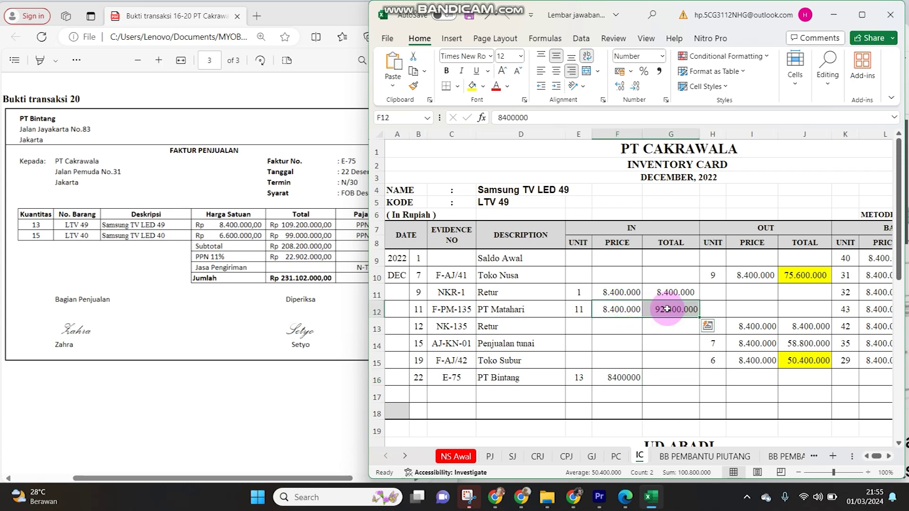
key(ctrl+c)
click(618, 376)
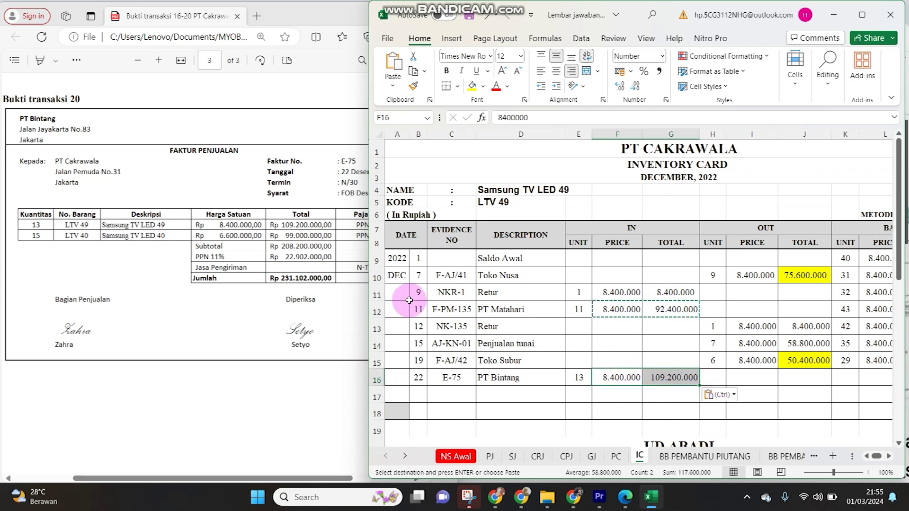
click(847, 378)
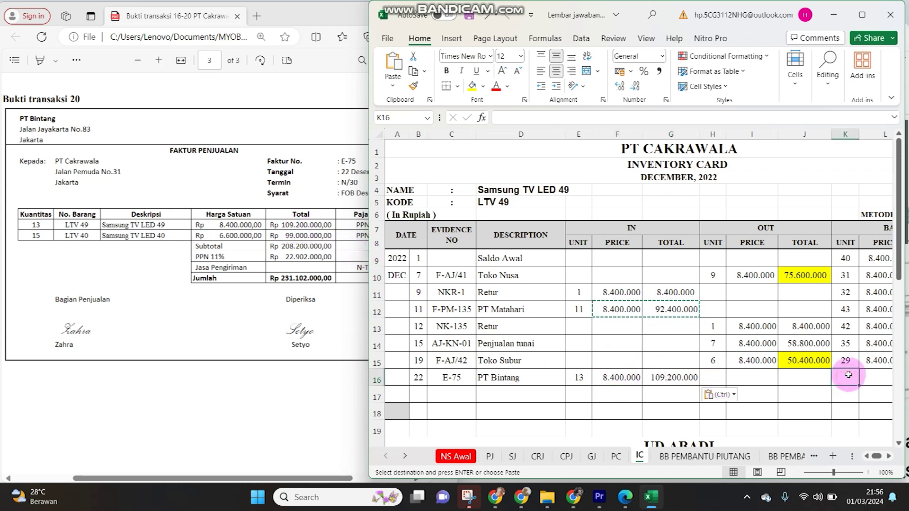
text(=)
key(Up)
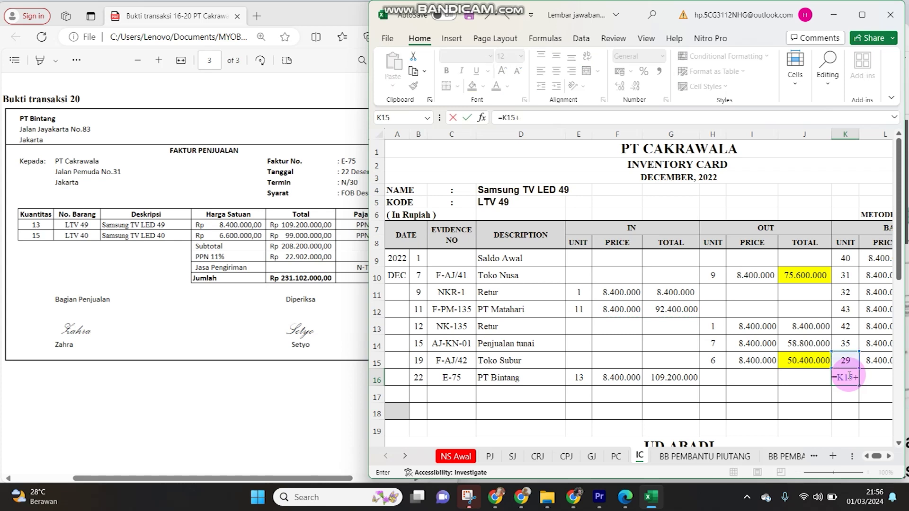
key(Left)
key(Left)
key(Left)
key(Tab)
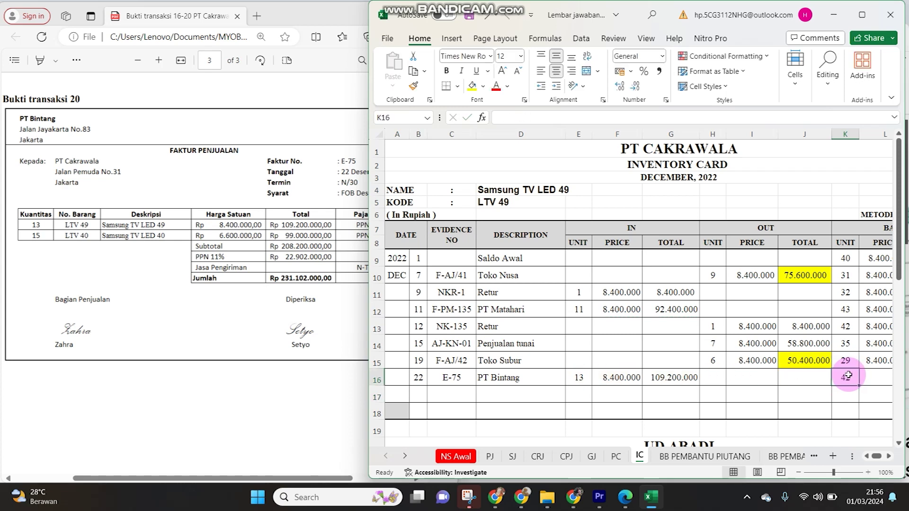
Step: Fill row 16's balance price and set the balance total to 352.800.000
key(Up)
key(shift+Right)
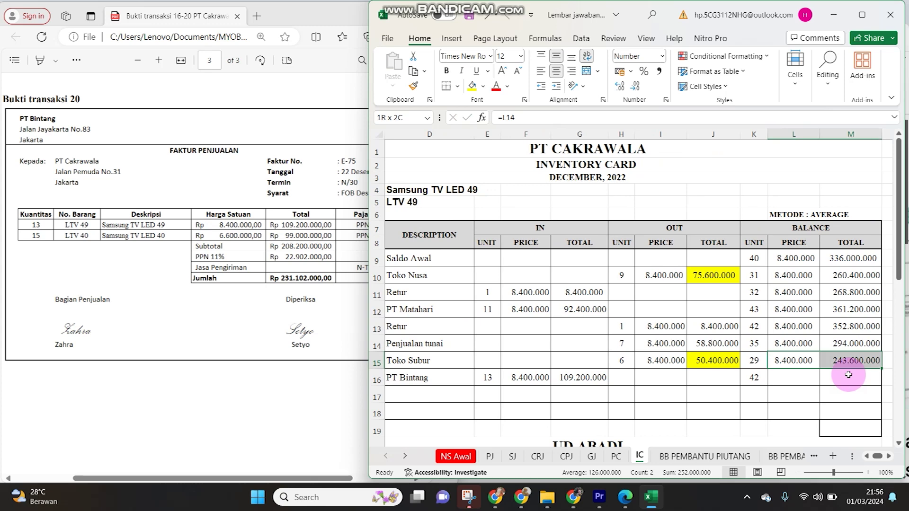
key(ctrl+c)
key(Down)
key(Return)
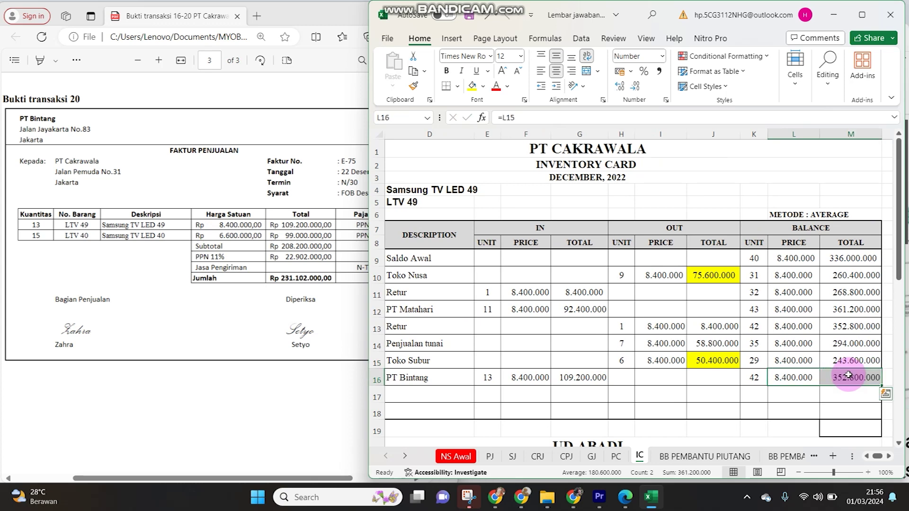
click(848, 375)
text(=)
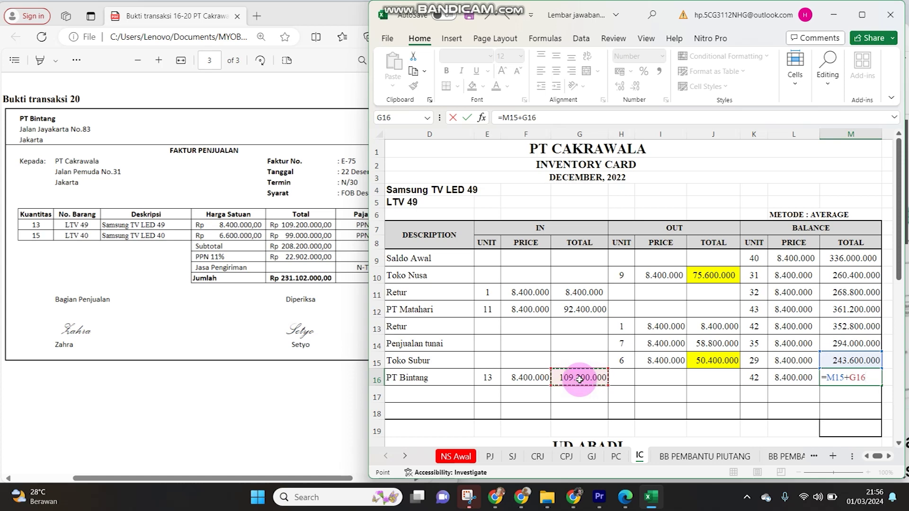
key(Return)
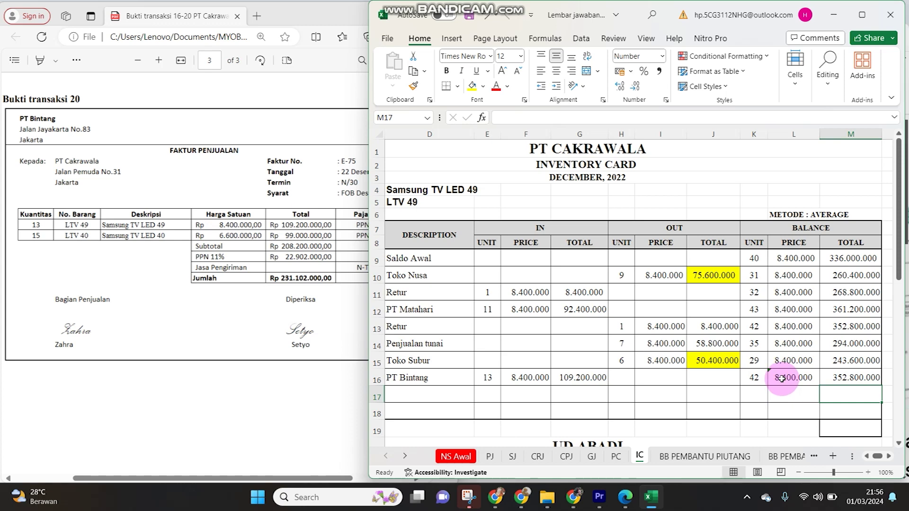
Step: Copy the whole PT Bintang row 16 for reuse on the next card
drag(782, 379, 376, 379)
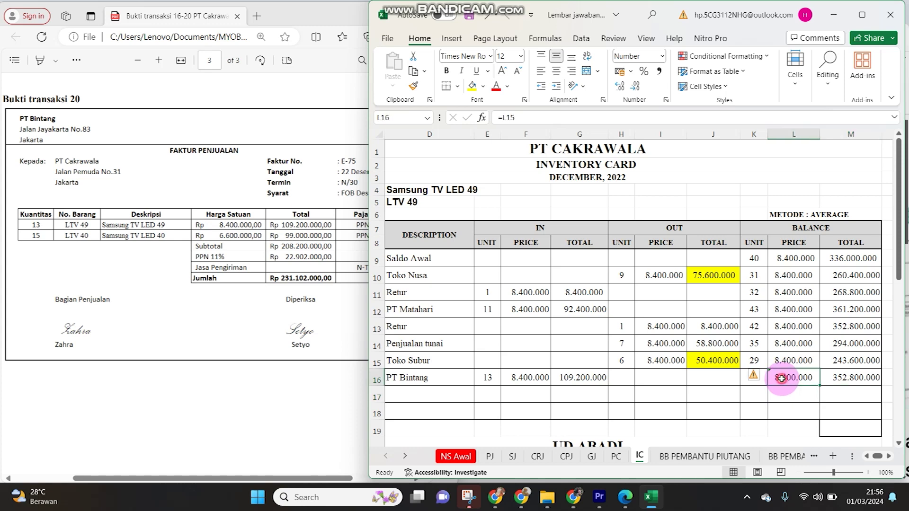
click(376, 379)
key(ctrl+c)
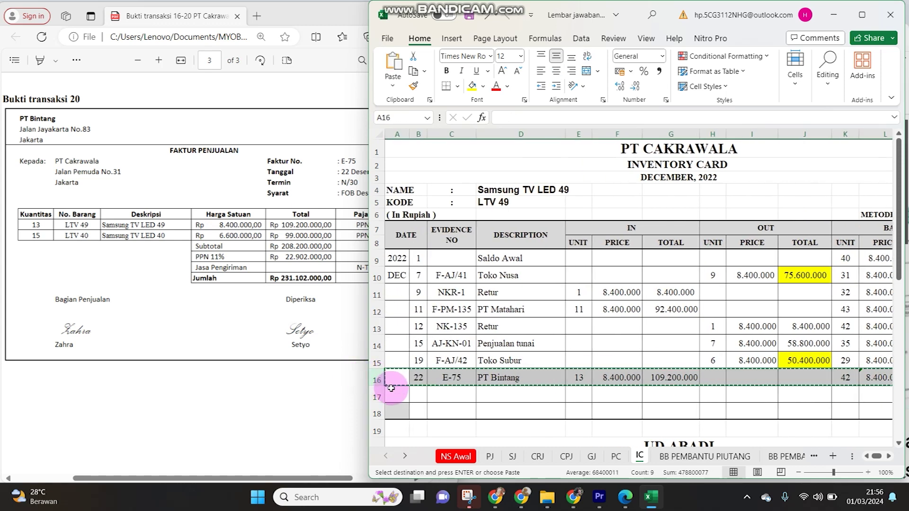
scroll(379, 384, down, 3)
scroll(391, 389, down, 3)
Step: Paste the PT Bintang row into LTV 40 row 35 with 15 units at 6.600.000
click(395, 401)
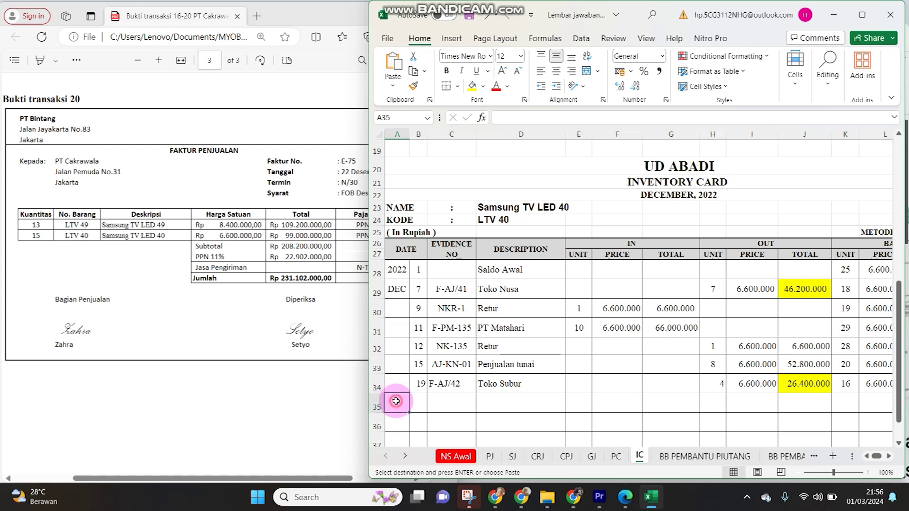
key(ctrl+v)
click(578, 404)
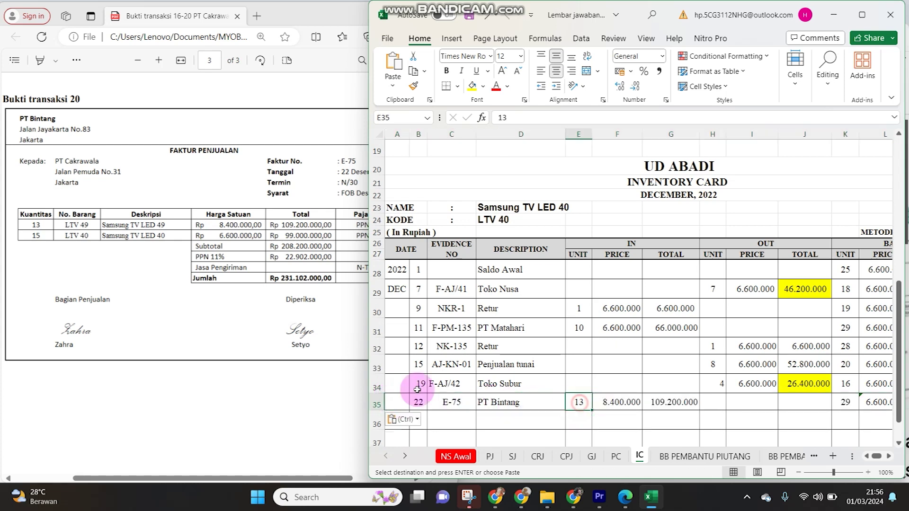
text(15)
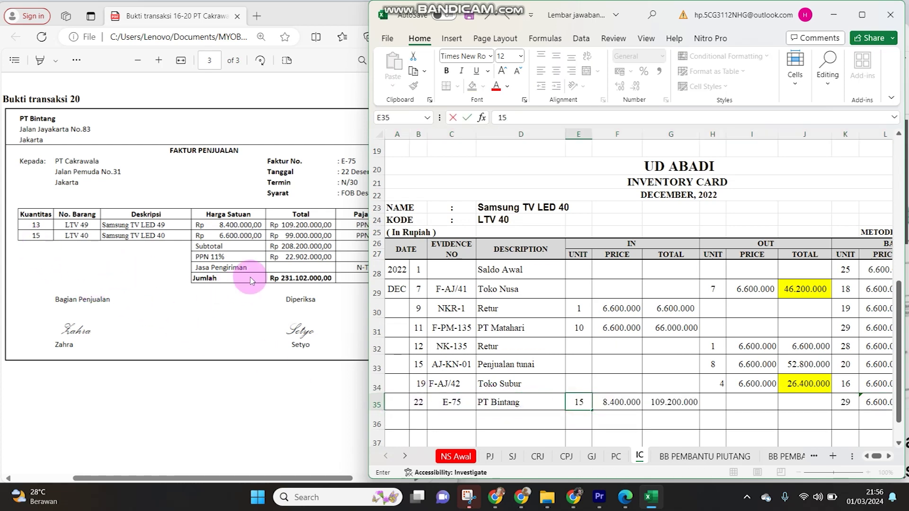
click(620, 403)
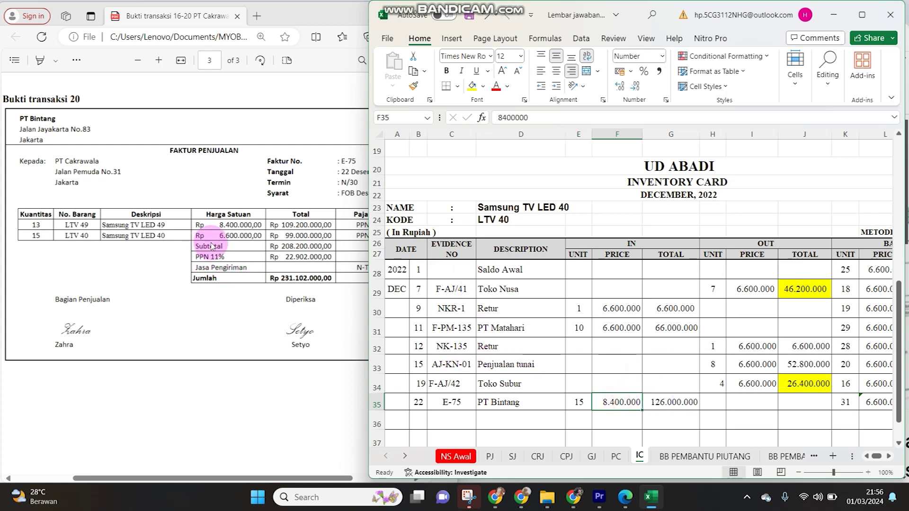
text(660)
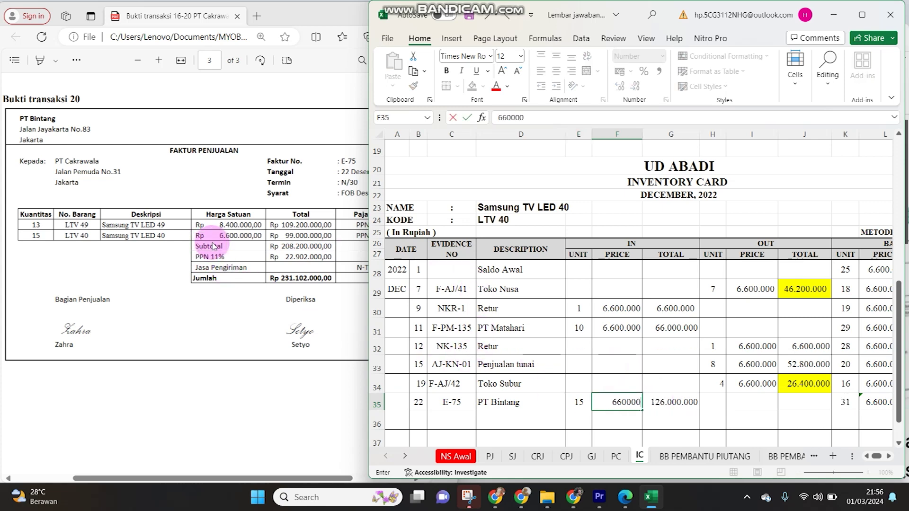
key(Tab)
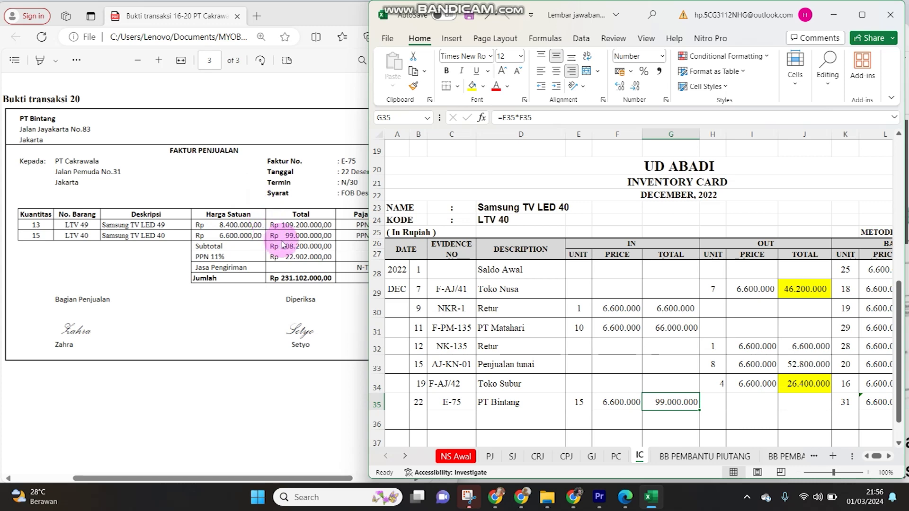
Step: Verify the row 35 balance formulas (31 units, 204.600.000) and return to the Purchase Journal
click(846, 400)
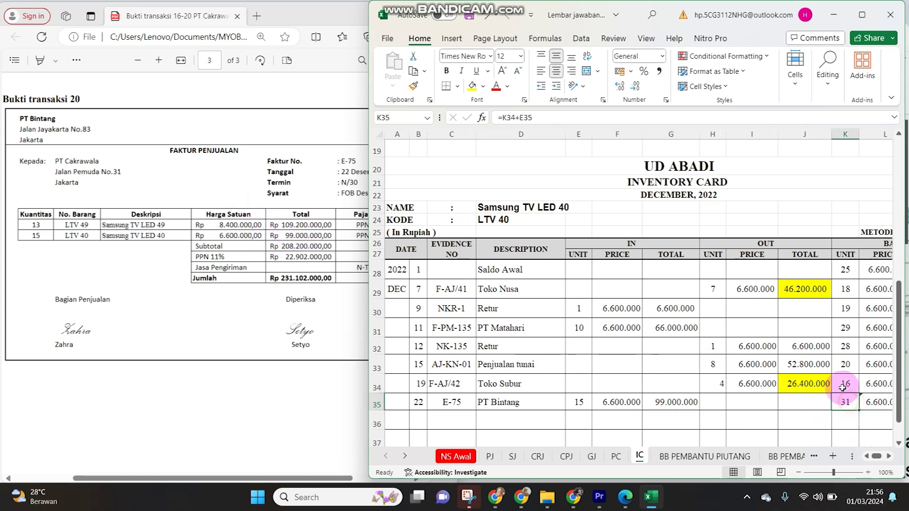
click(583, 402)
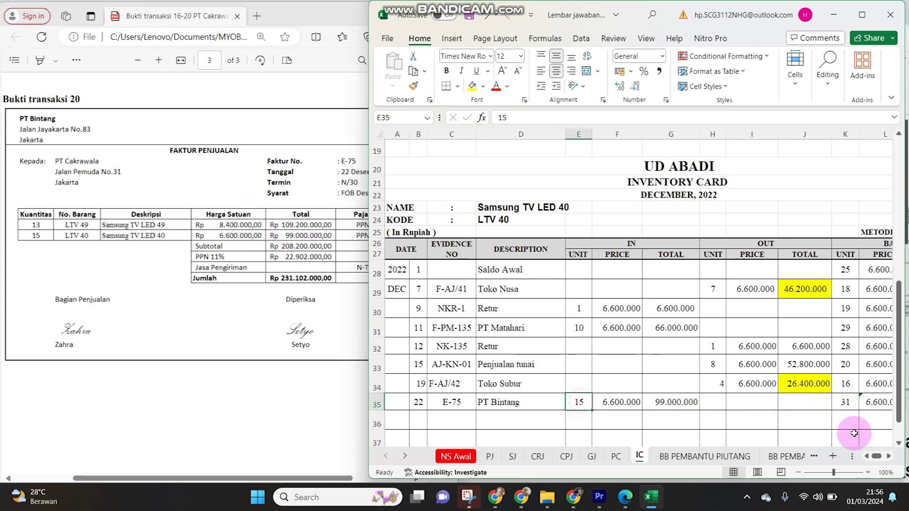
click(846, 403)
key(Right)
key(Right)
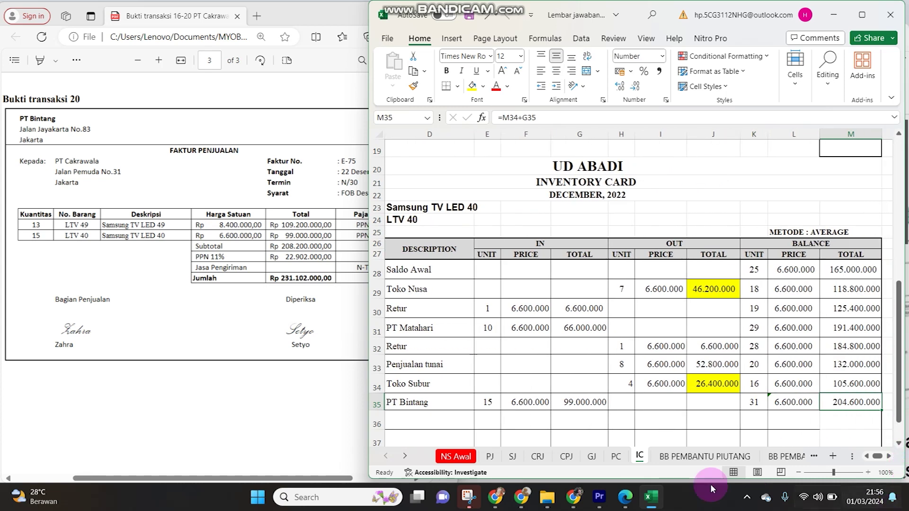
click(503, 460)
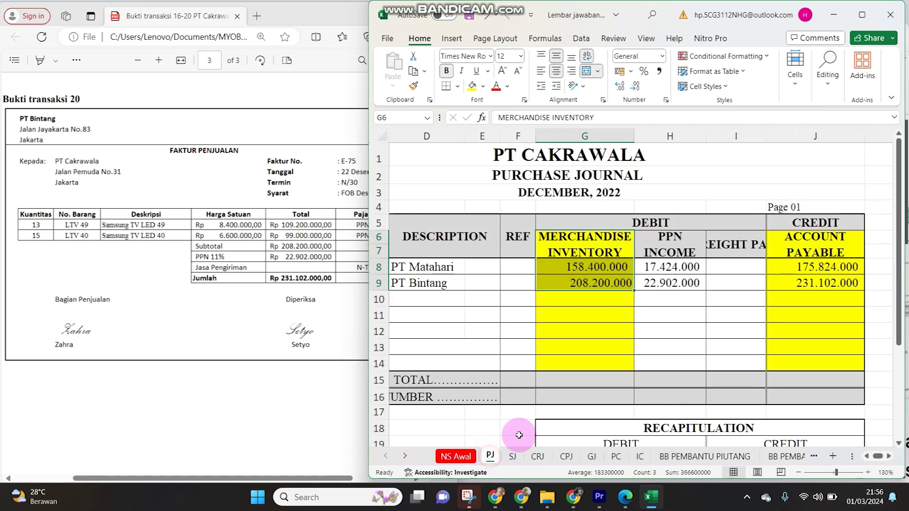
drag(581, 238, 578, 275)
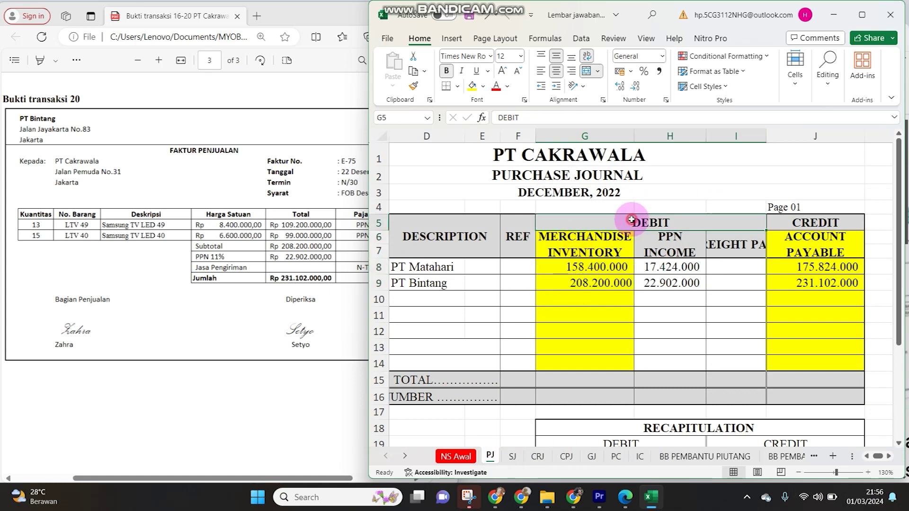
click(640, 457)
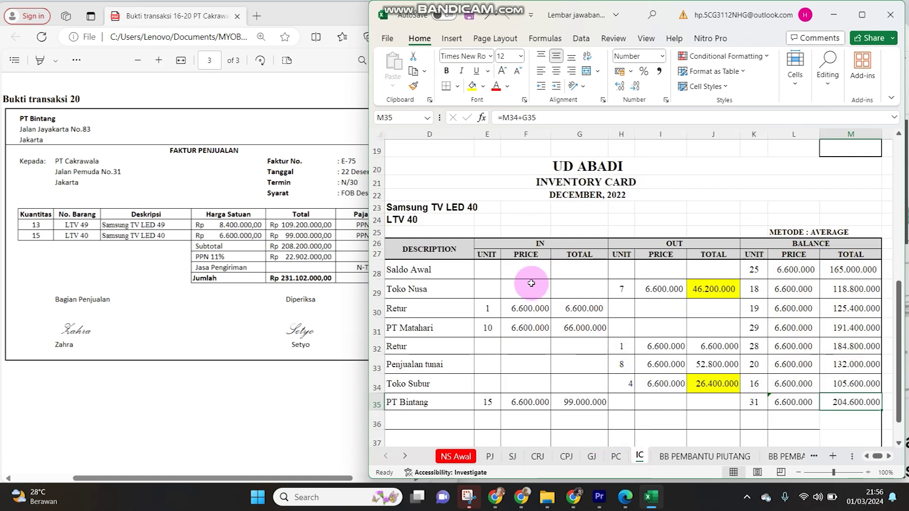
drag(527, 277, 505, 402)
click(489, 402)
scroll(489, 401, up, 6)
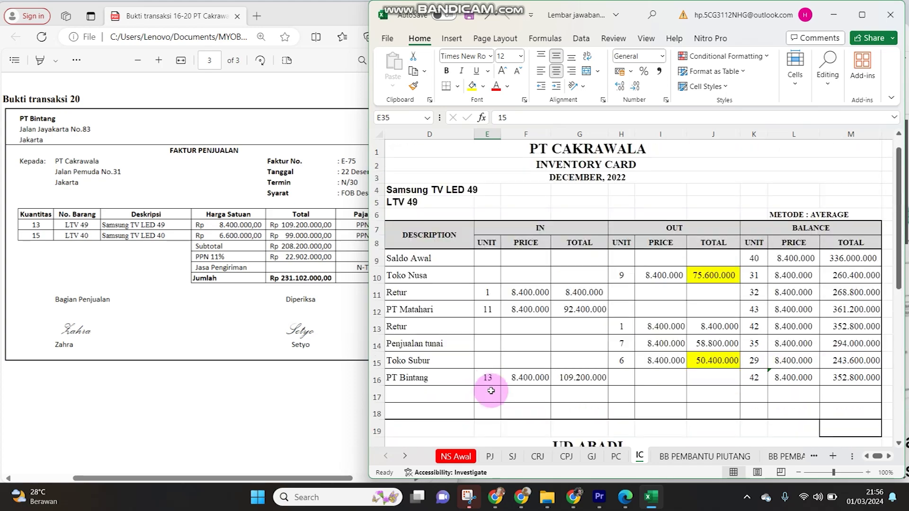
click(445, 206)
scroll(427, 199, left, 3)
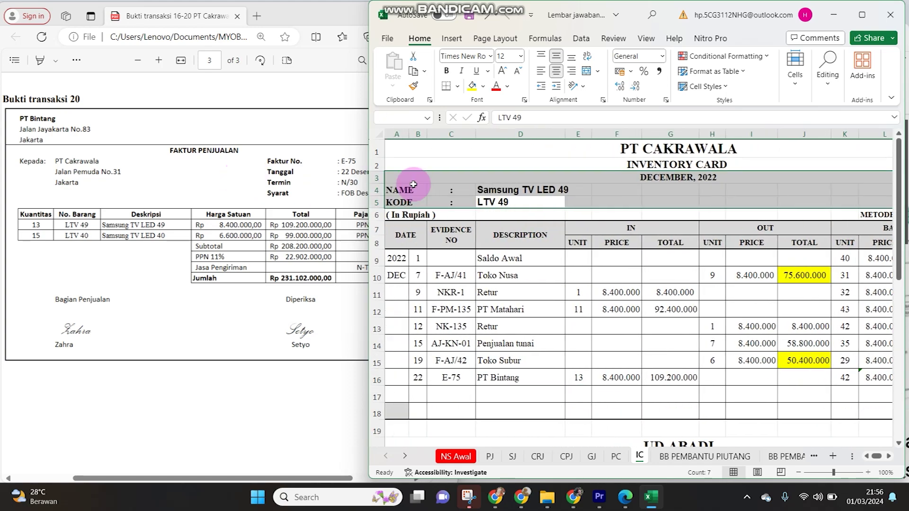
click(451, 214)
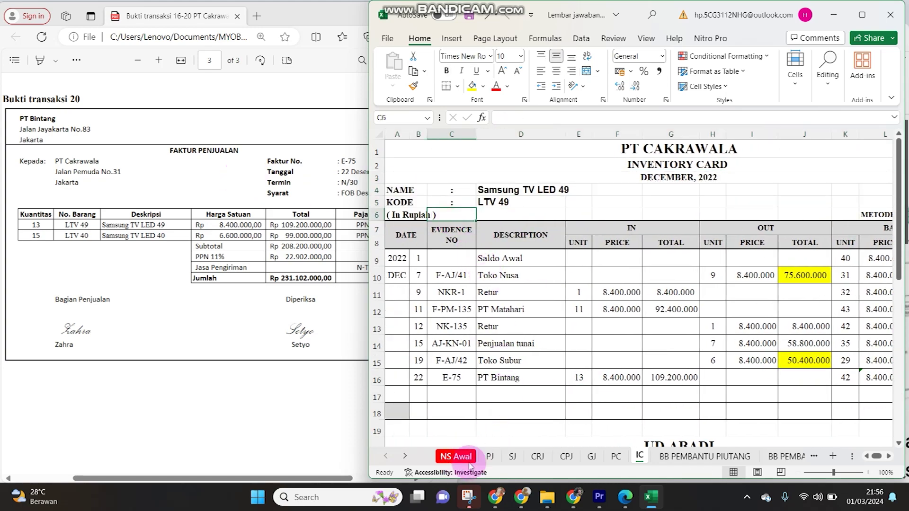
click(490, 457)
click(659, 283)
drag(814, 244, 795, 315)
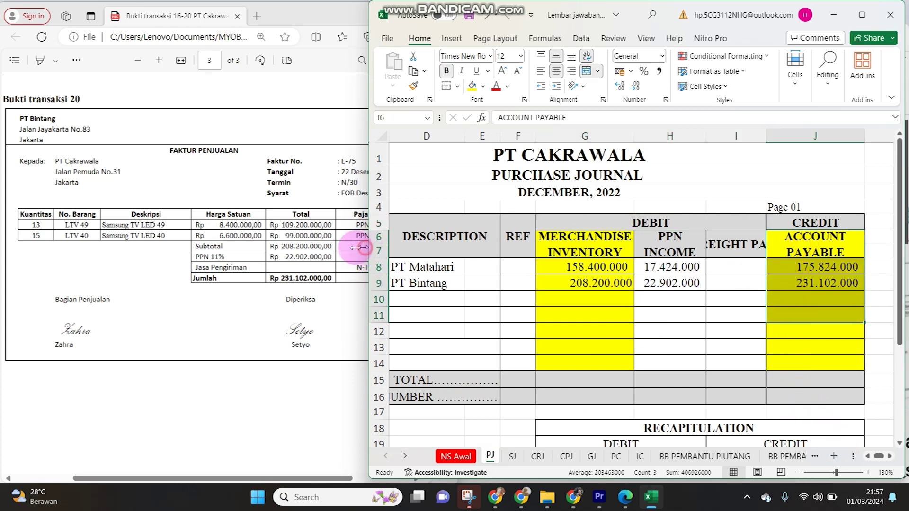
drag(365, 248, 258, 247)
drag(680, 258, 689, 324)
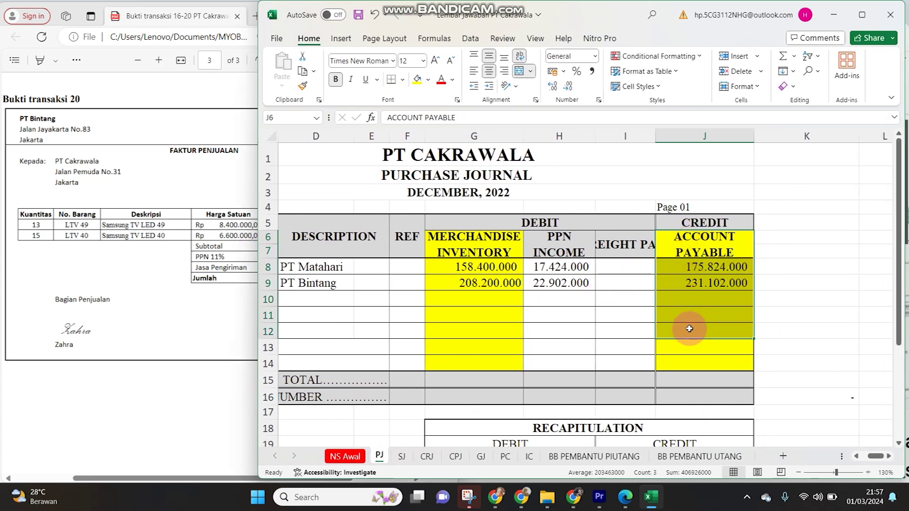
Step: On PT Bintang's payables ledger row 11, enter date 22, Pembelian and reference PJ-1
click(688, 457)
scroll(341, 259, up, 7)
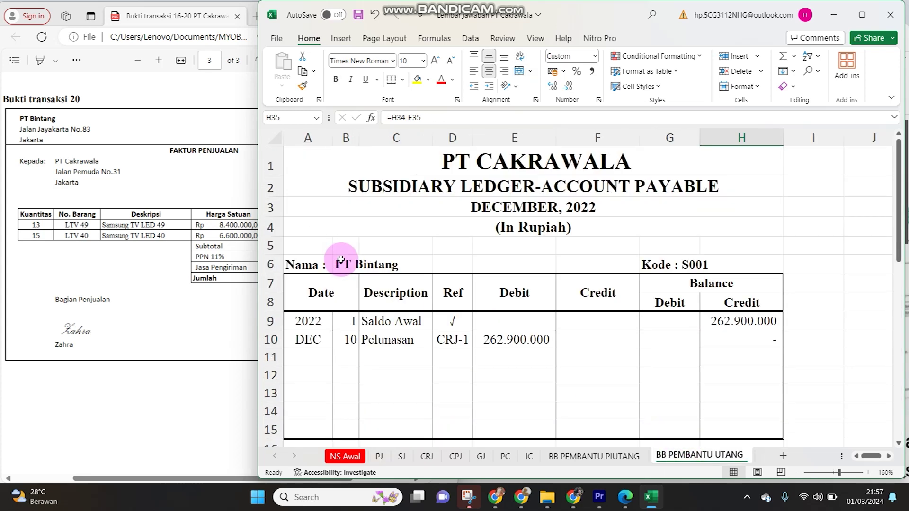
click(350, 357)
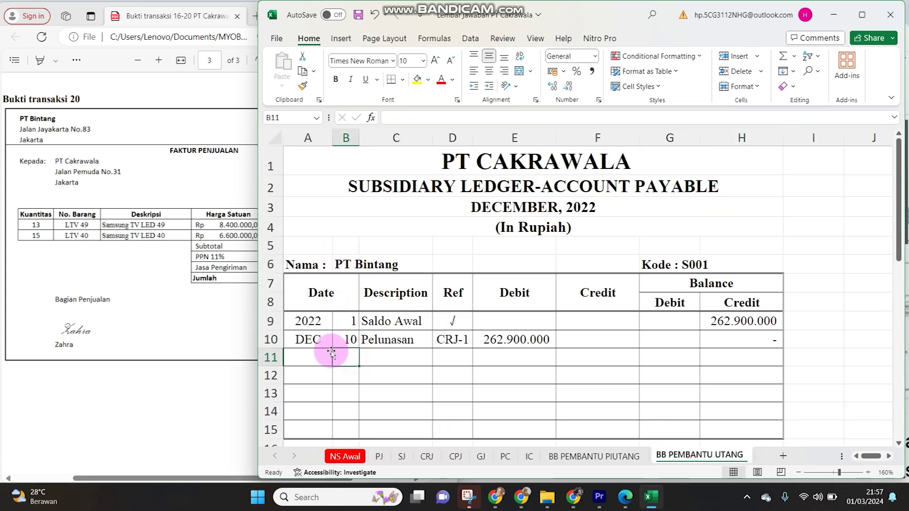
click(166, 289)
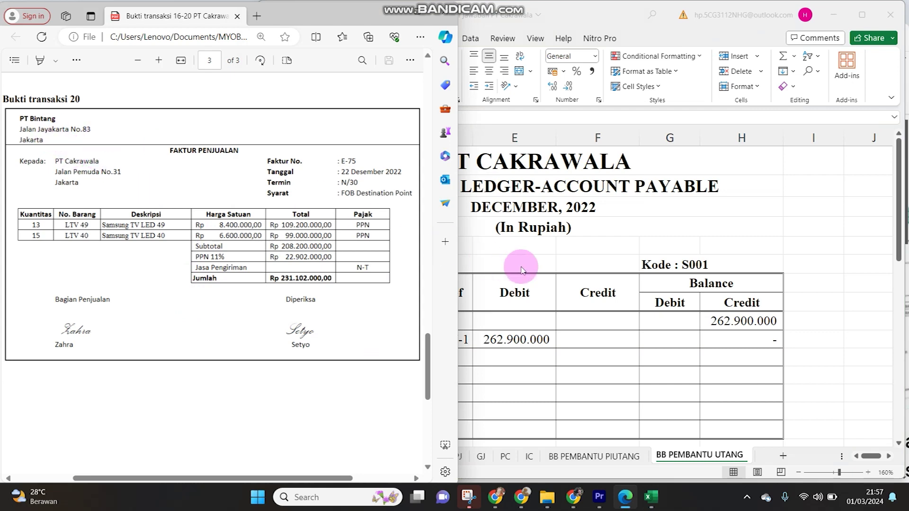
click(569, 274)
text(22)
key(Tab)
text(P)
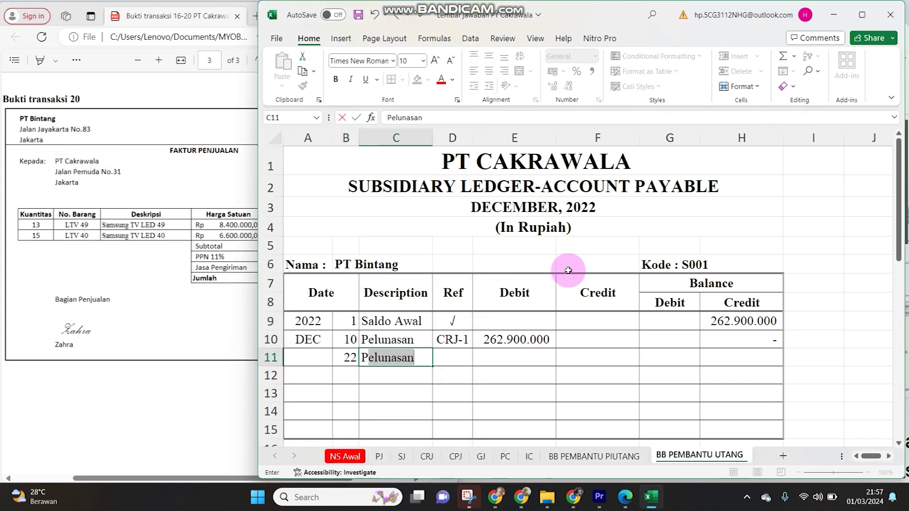
key(Tab)
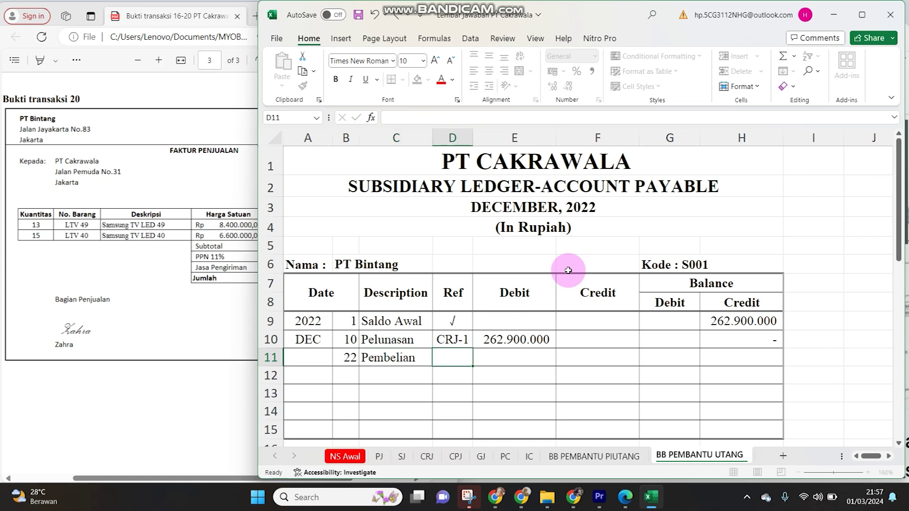
text(PJ-1)
key(Tab)
key(Tab)
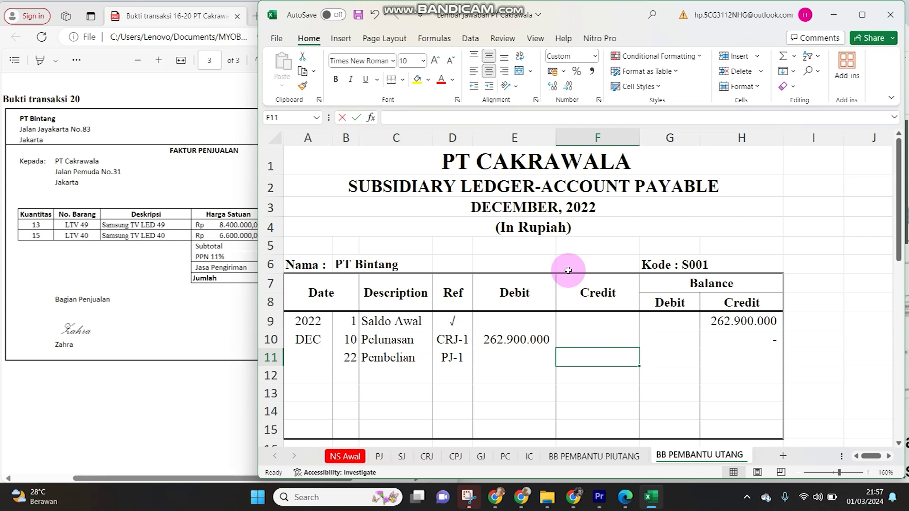
Step: Link the credit to PJ!J9 (231.102.000), add balance formula =F11-E11, and return to the journal
text(=)
click(380, 457)
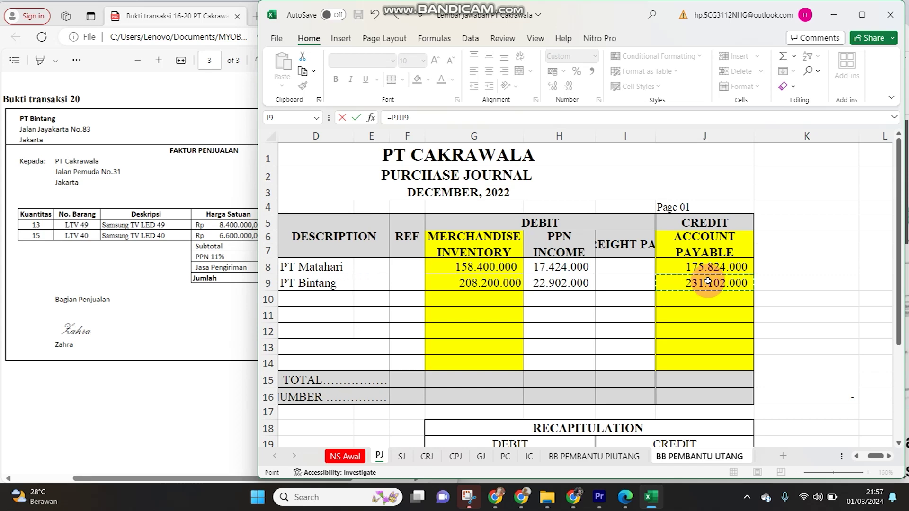
key(Return)
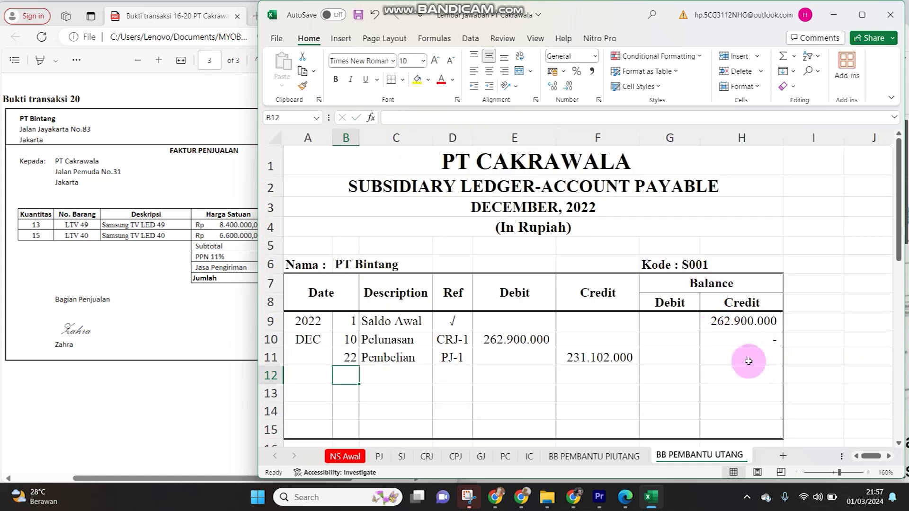
click(750, 357)
text(=F11-E11)
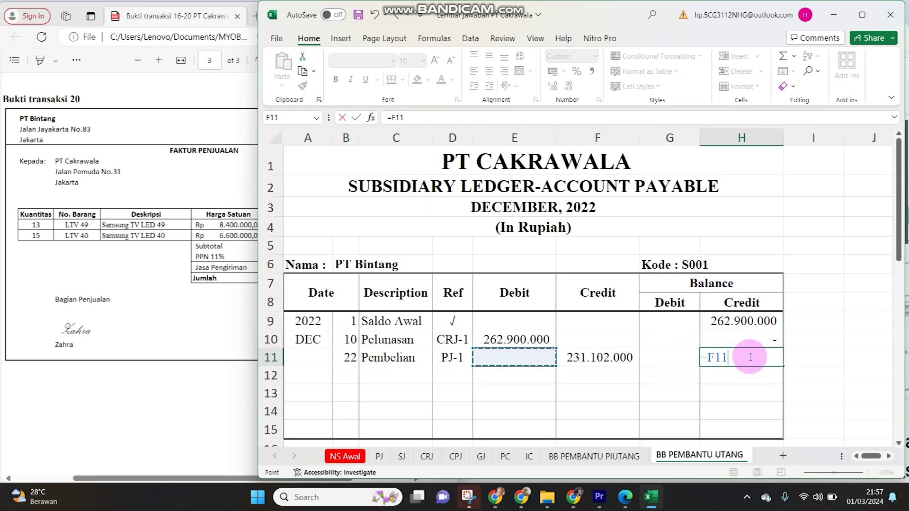
key(Return)
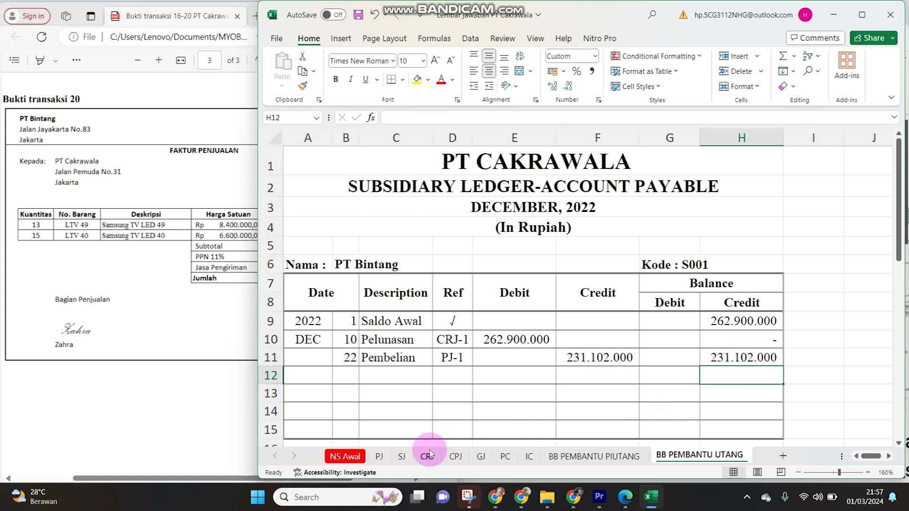
click(380, 456)
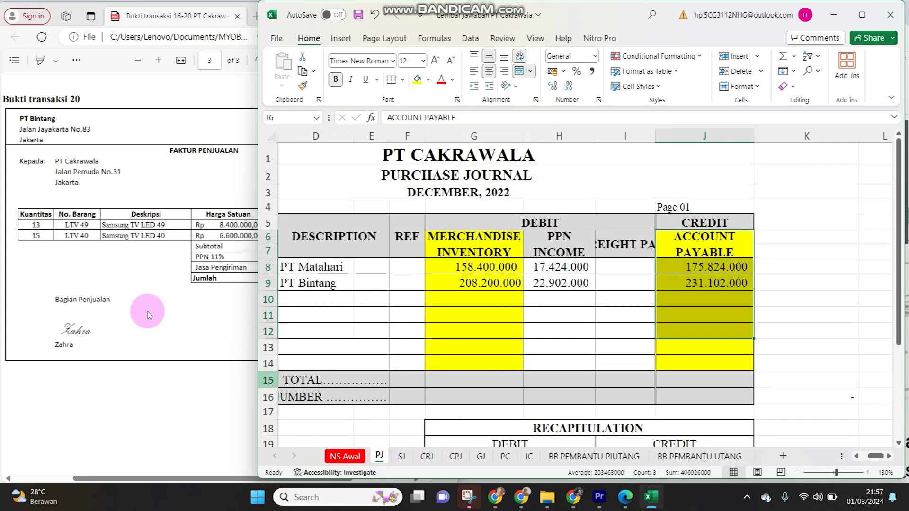
drag(255, 275, 412, 249)
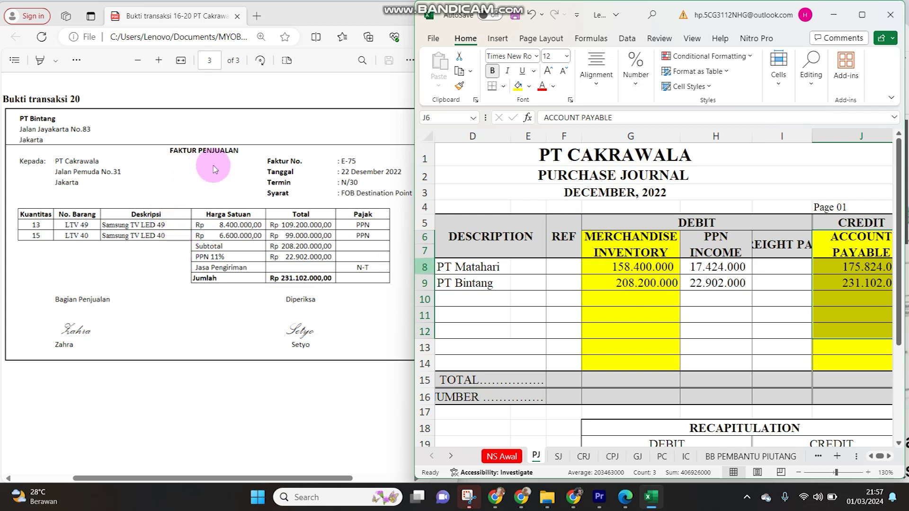
drag(692, 332, 866, 310)
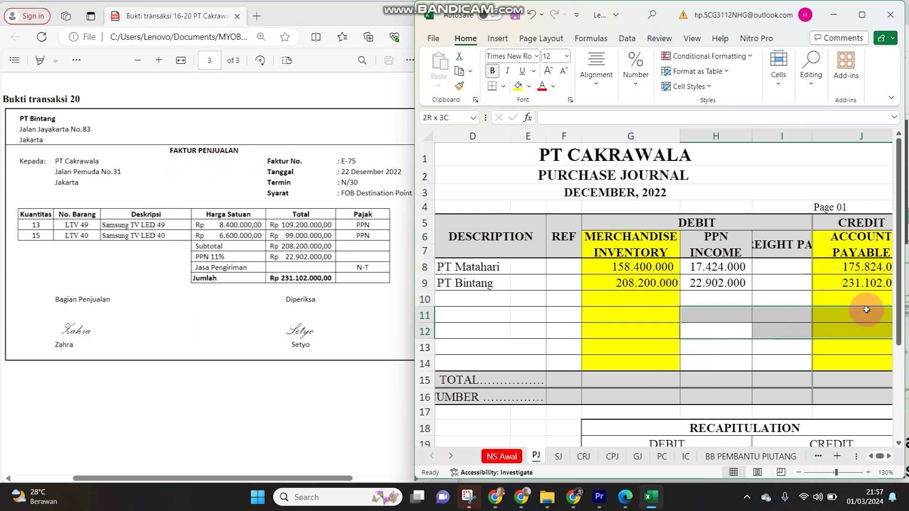
click(647, 279)
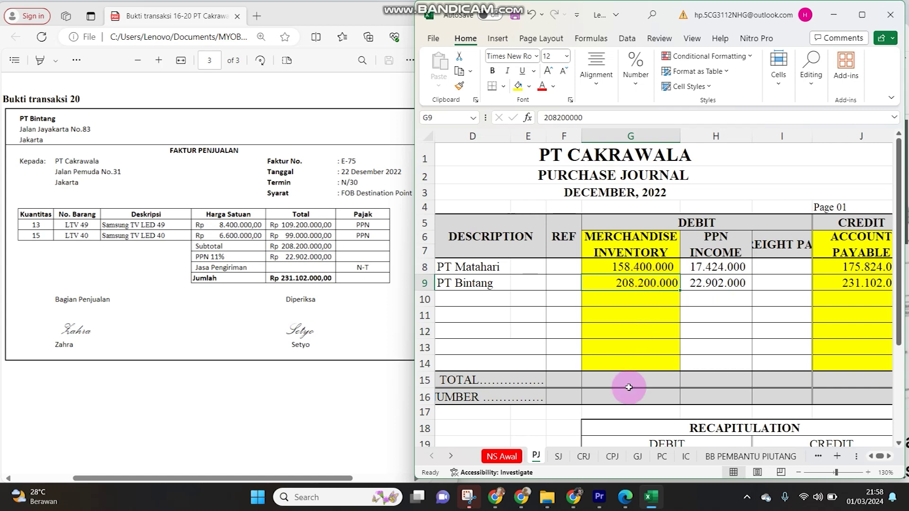
click(662, 457)
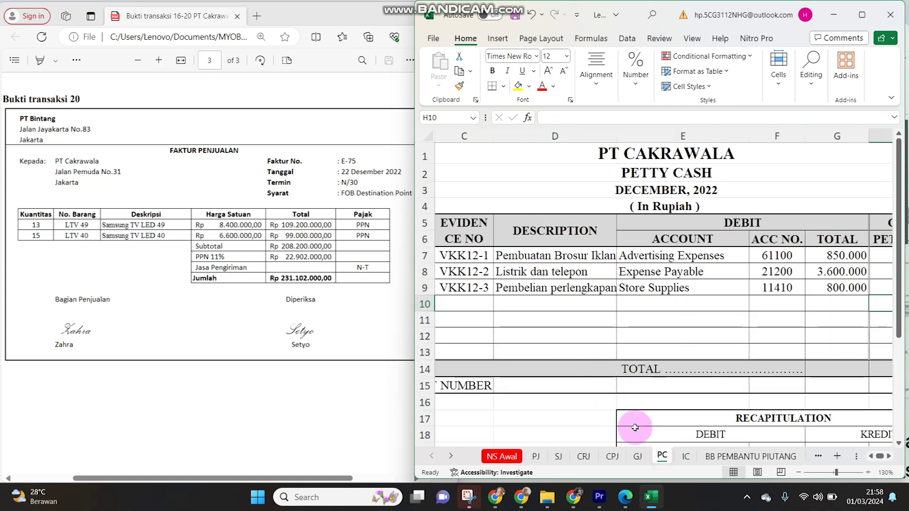
click(685, 457)
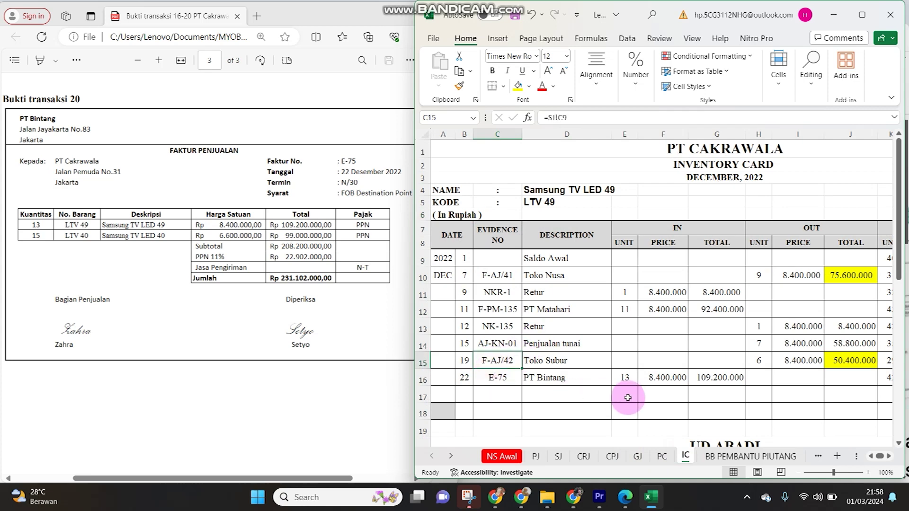
click(651, 377)
click(220, 229)
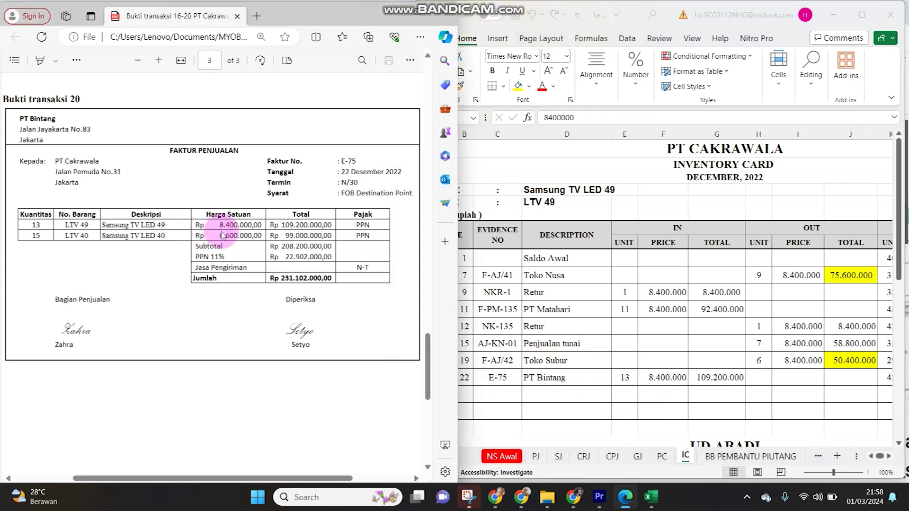
click(886, 377)
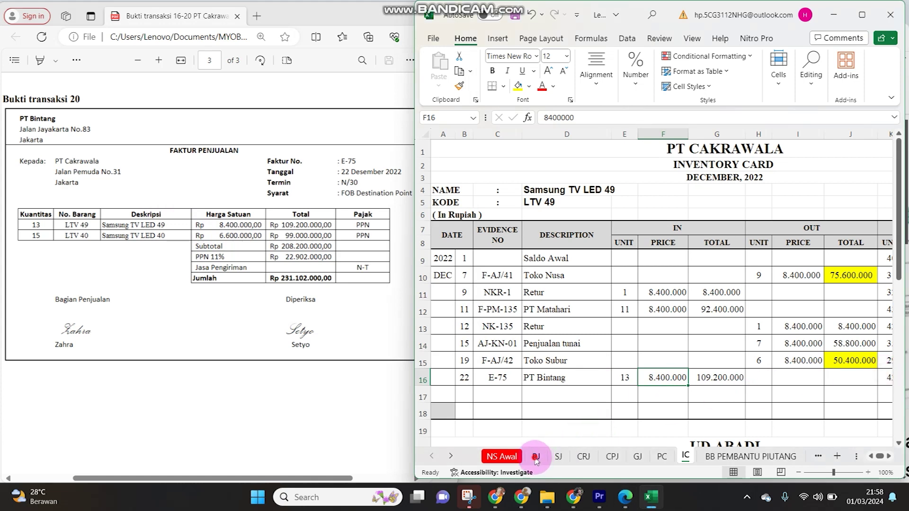
click(536, 457)
click(851, 245)
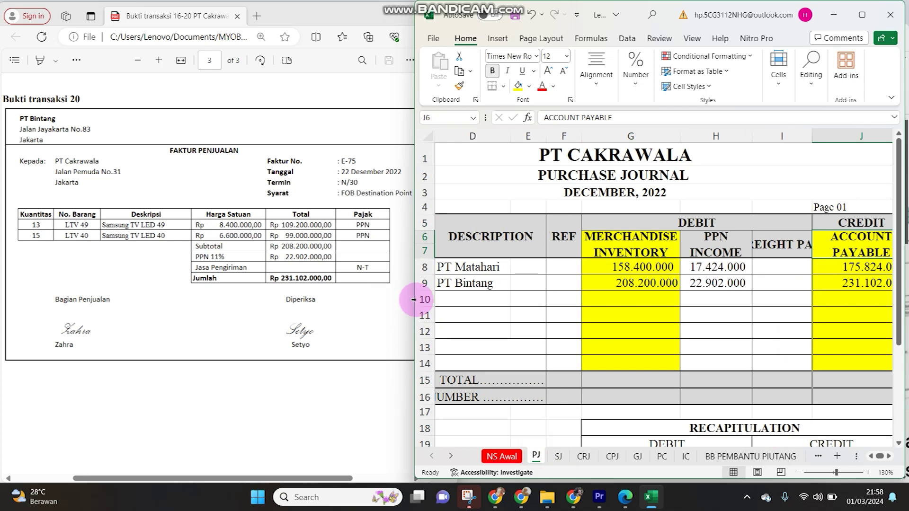
drag(411, 296, 315, 299)
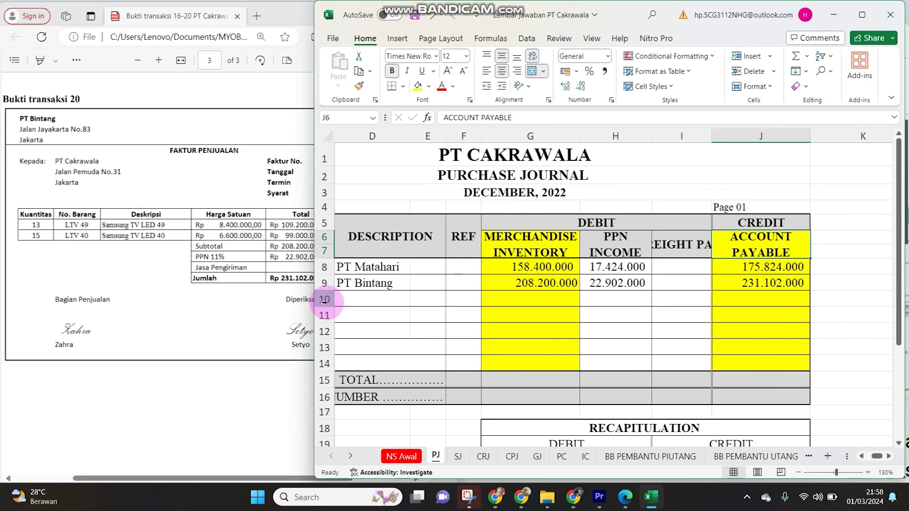
click(733, 456)
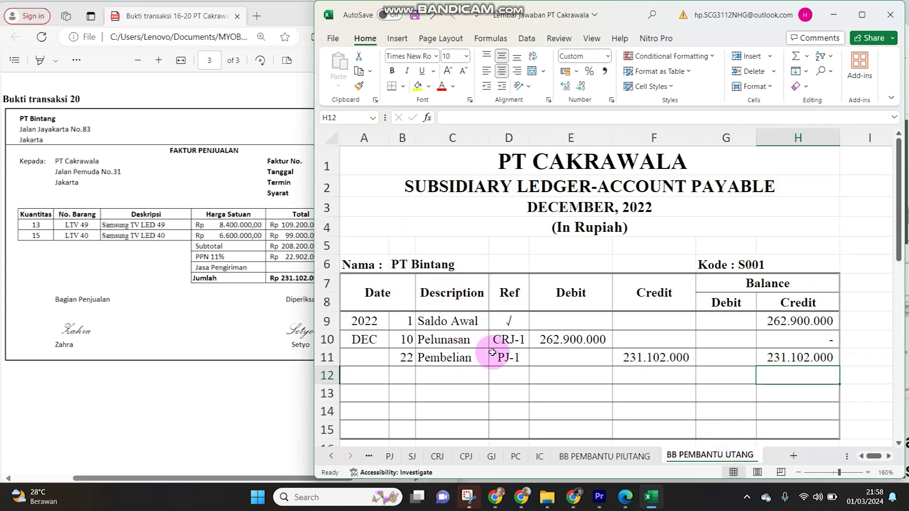
click(389, 456)
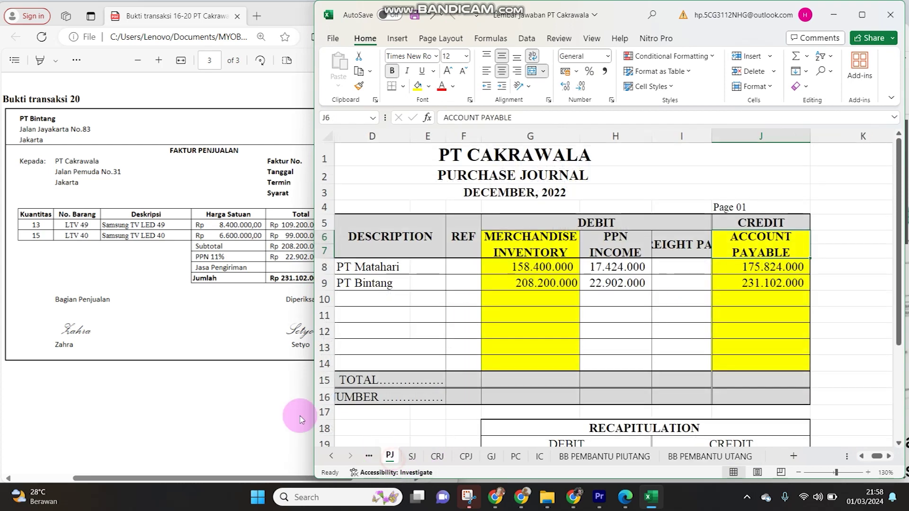
click(145, 341)
click(528, 281)
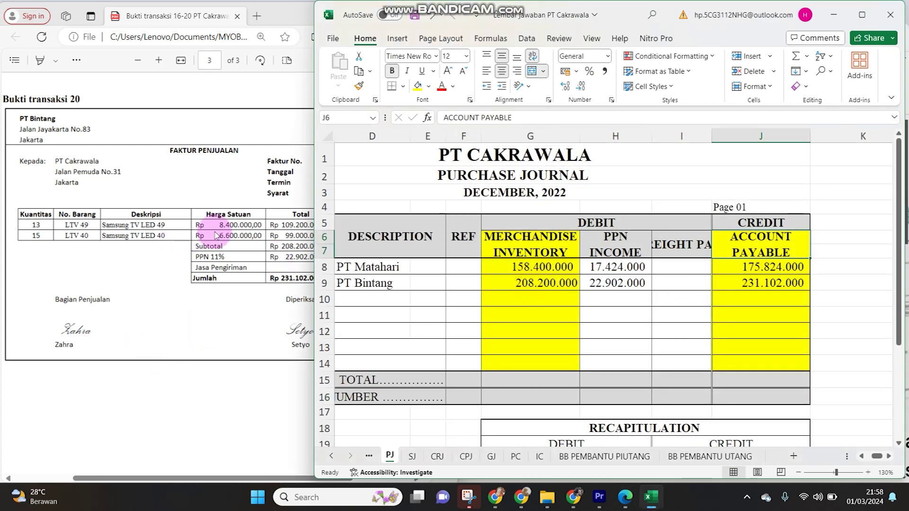
drag(313, 213, 379, 200)
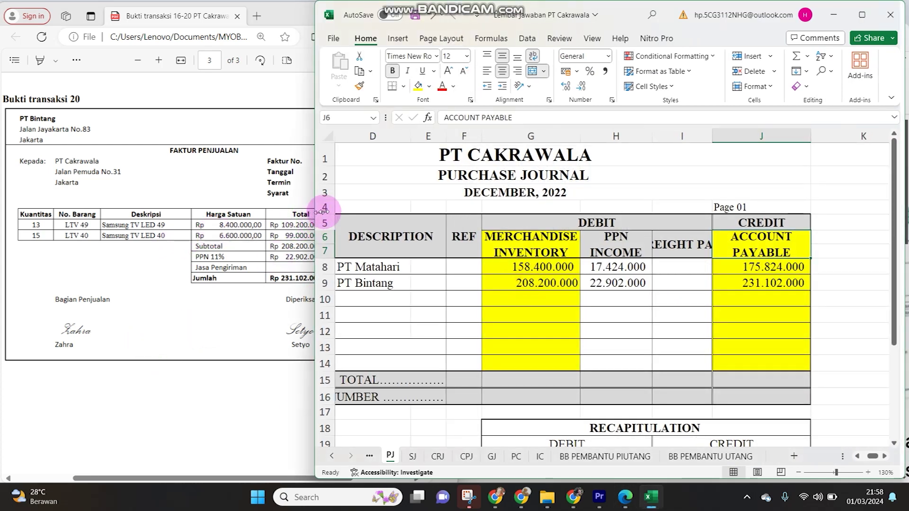